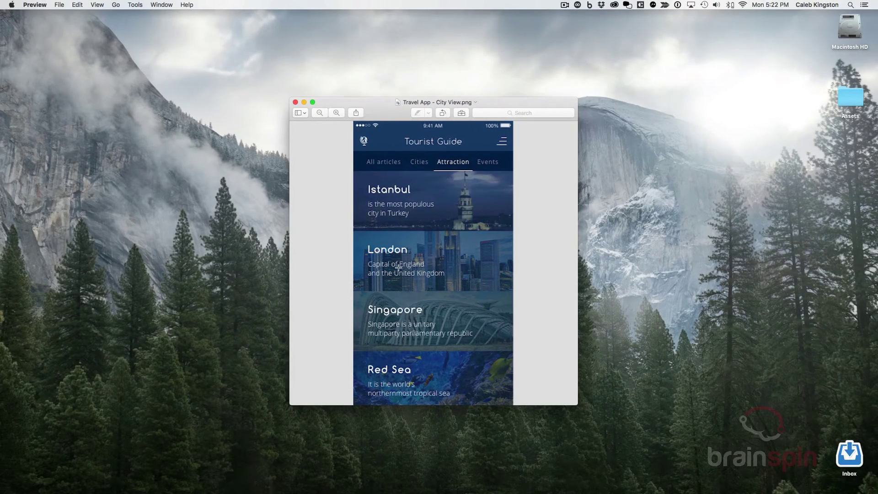
- Switch to Adobe Experience Design CC and start a new design with the iPhone 6 artboard size
left_click_drag(506, 102, 507, 103)
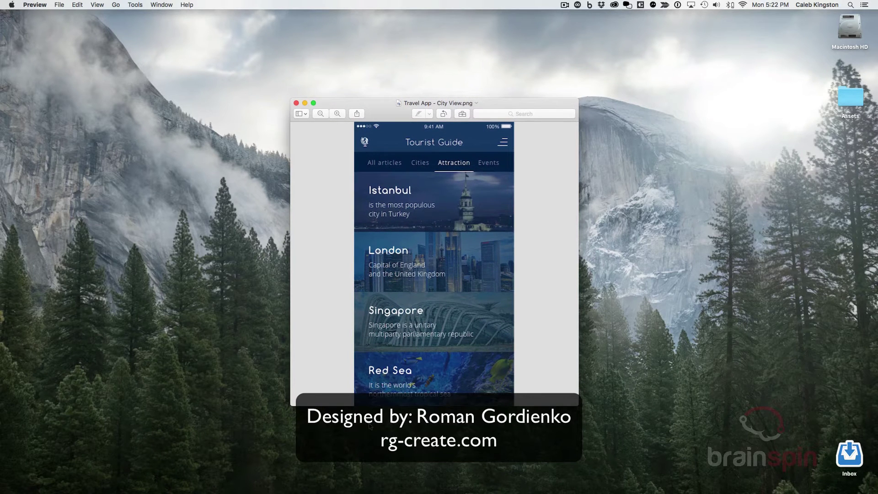
left_click_drag(540, 406, 540, 416)
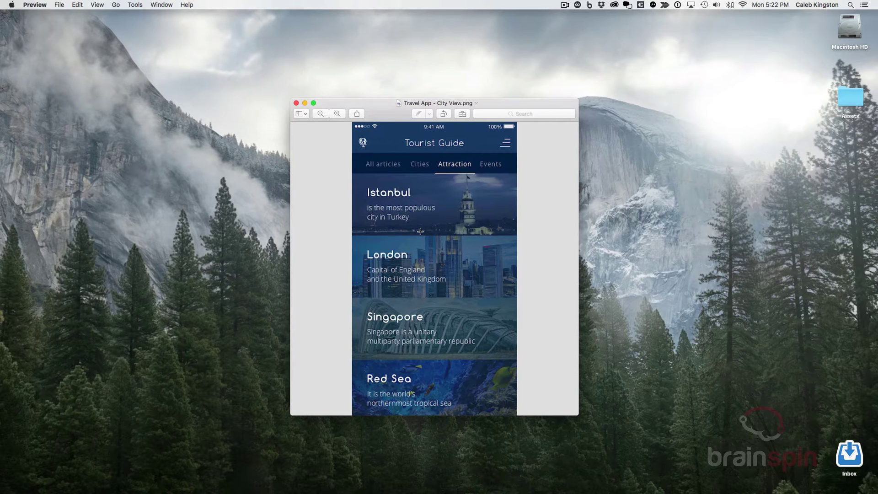
key("super+Tab")
key("Tab")
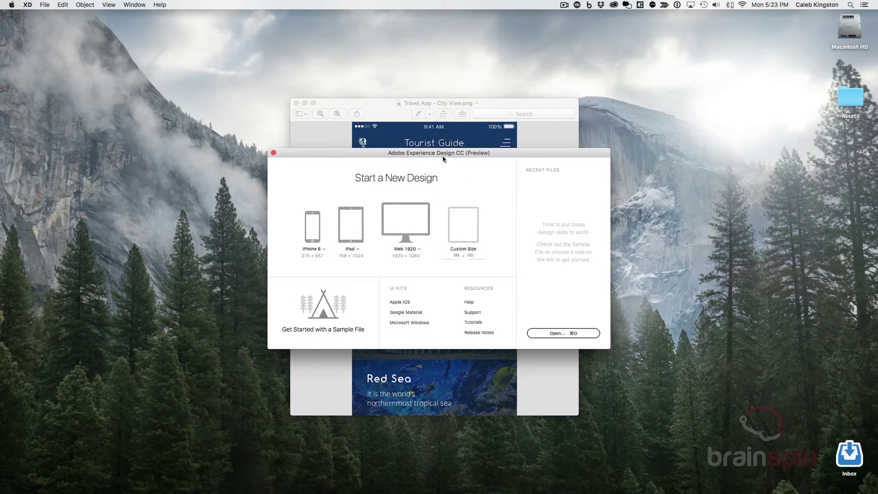
left_click_drag(443, 156, 444, 151)
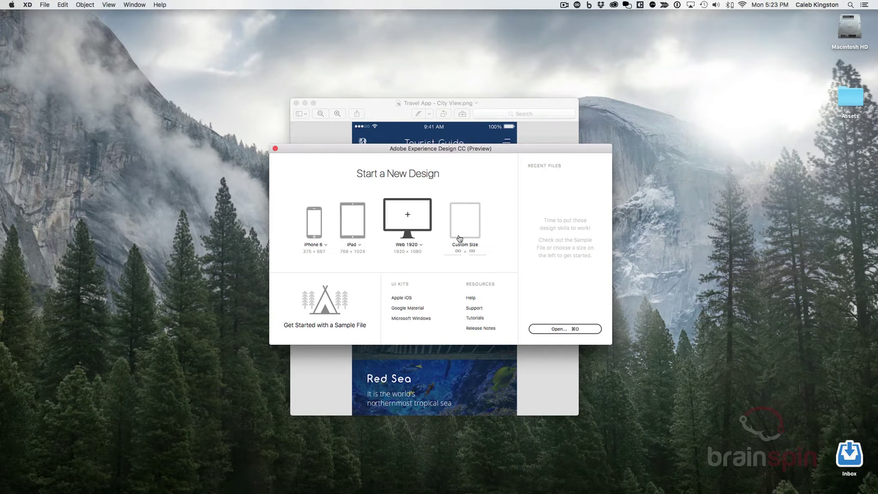
left_click(315, 224)
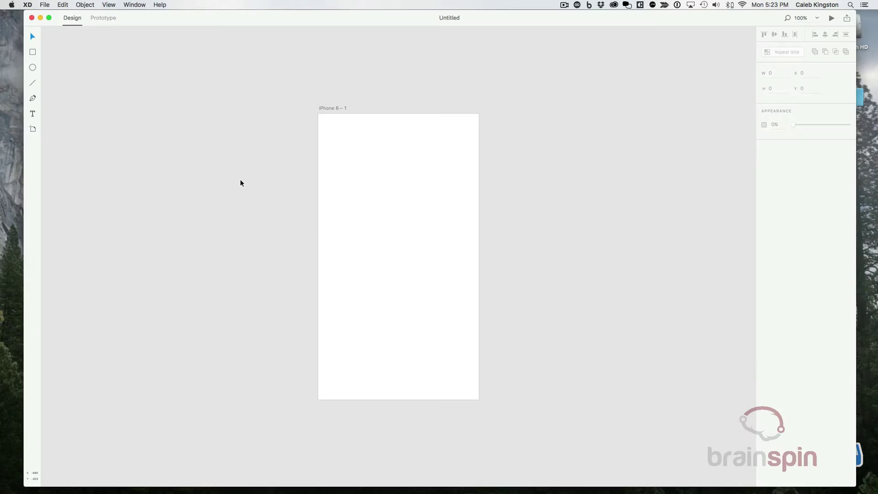
- Arrange the design window and the Travel App - City View.png reference side by side, enlarging the reference image
left_click_drag(18, 14, 6, 12)
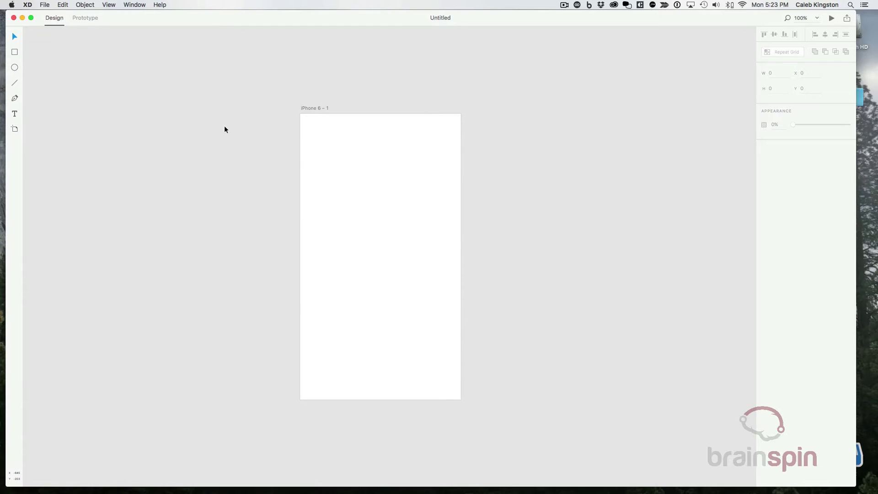
key("super+Tab")
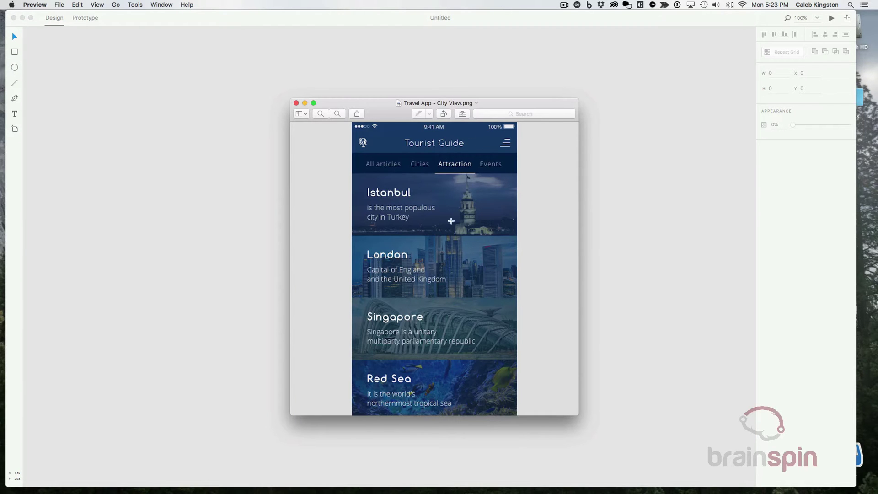
left_click(199, 16)
left_click_drag(6, 79, 280, 101)
key("super+Tab")
left_click_drag(383, 112, 120, 70)
left_click_drag(316, 372, 256, 437)
left_click(351, 303)
- Fill the iPhone 6 artboard with the navy blue sampled from the reference's Tourist Guide header
scroll(466, 175, "right", 5)
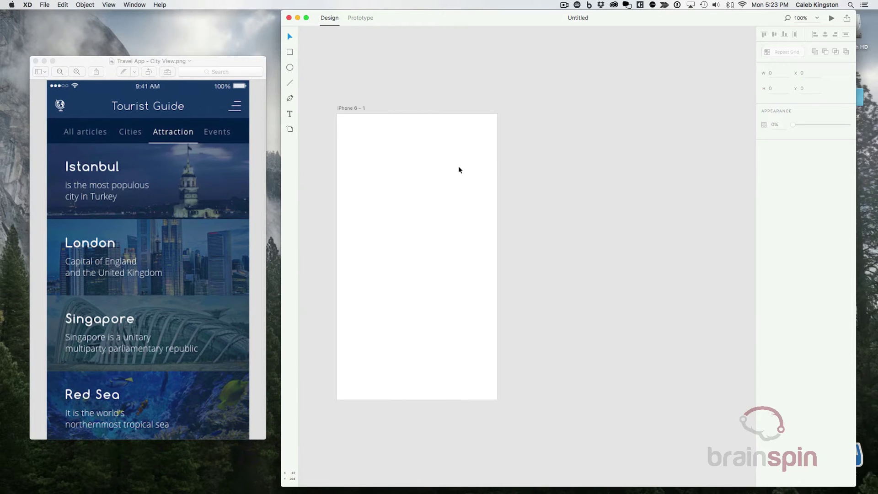
scroll(459, 170, "left", 2)
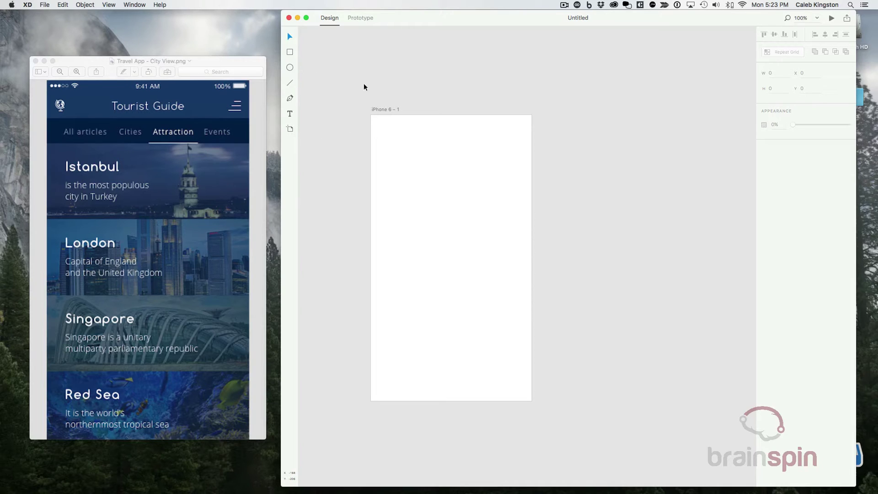
scroll(384, 103, "left", 2)
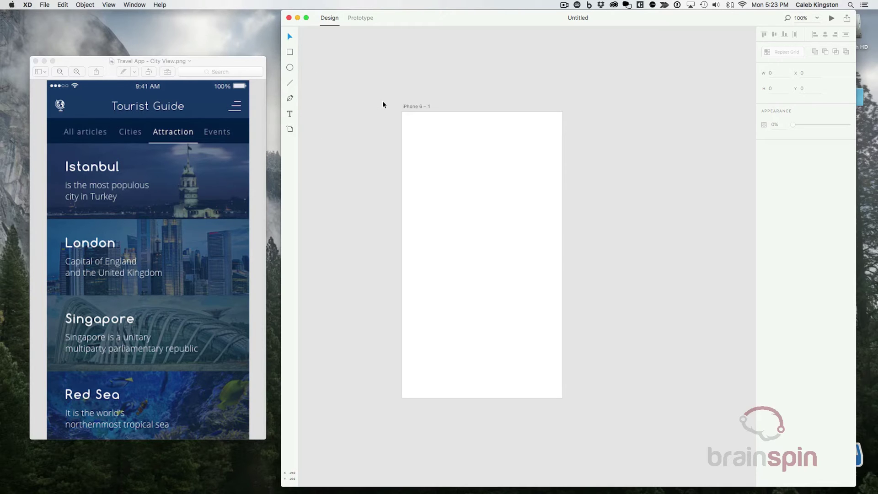
scroll(383, 104, "down", 1)
left_click(418, 91)
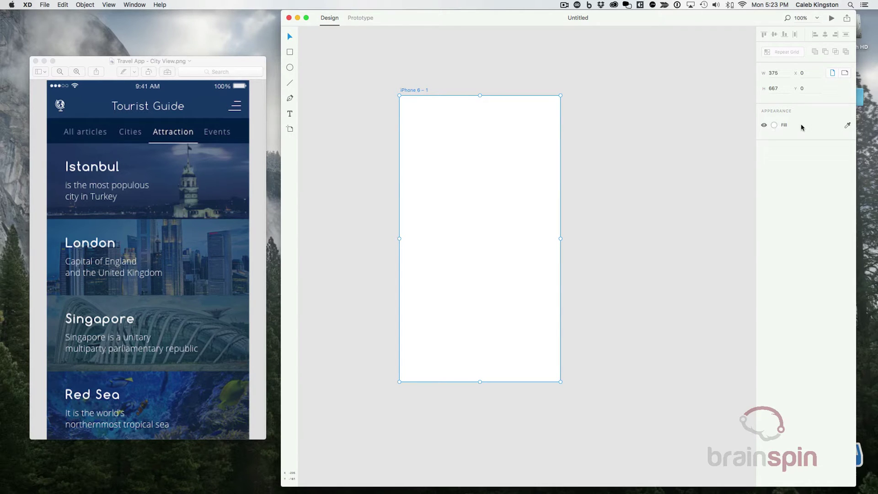
left_click(847, 125)
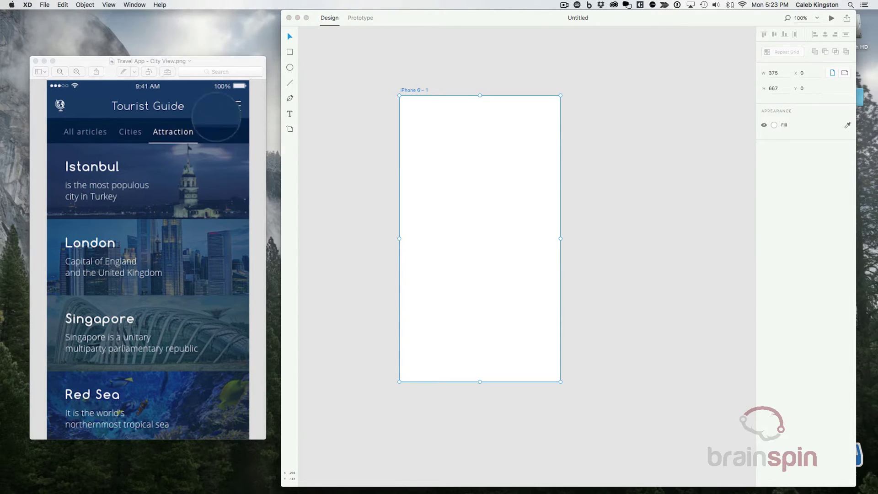
left_click(198, 101)
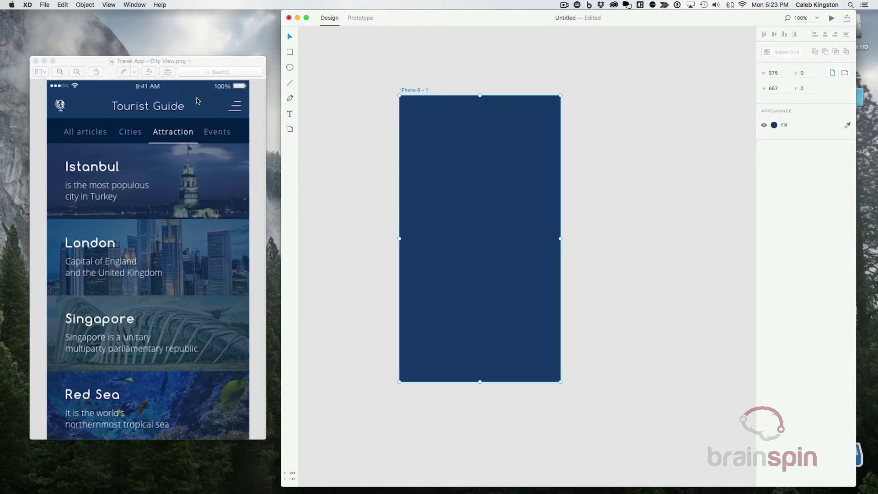
left_click(378, 106)
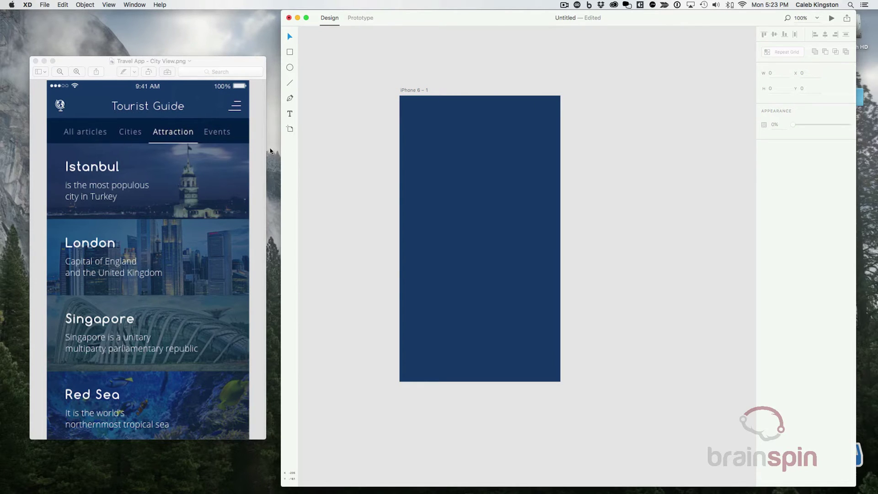
- Draw a full-width 375 by 51 tab bar near the artboard's top, filled with the reference tab bar's dark navy and without border
key("r")
mouse_move(401, 131)
left_mouse_down()
mouse_move(514, 170)
mouse_move(569, 158)
mouse_move(560, 152)
left_mouse_up()
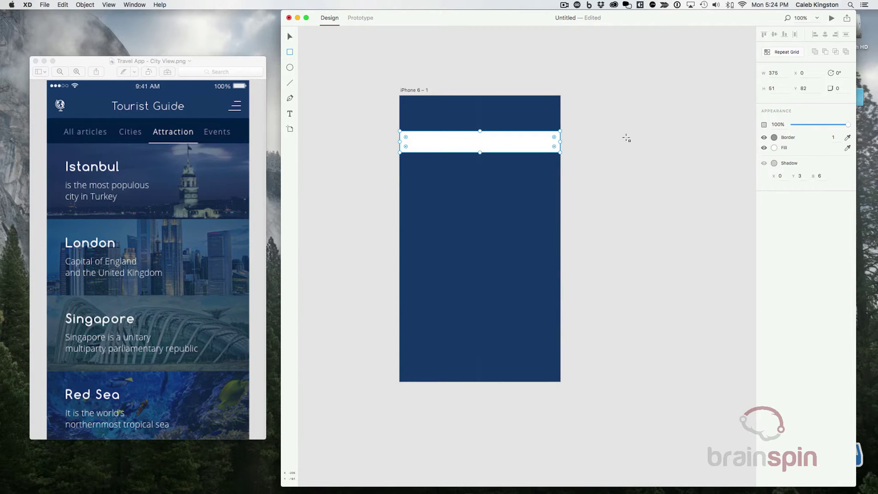
left_click(848, 137)
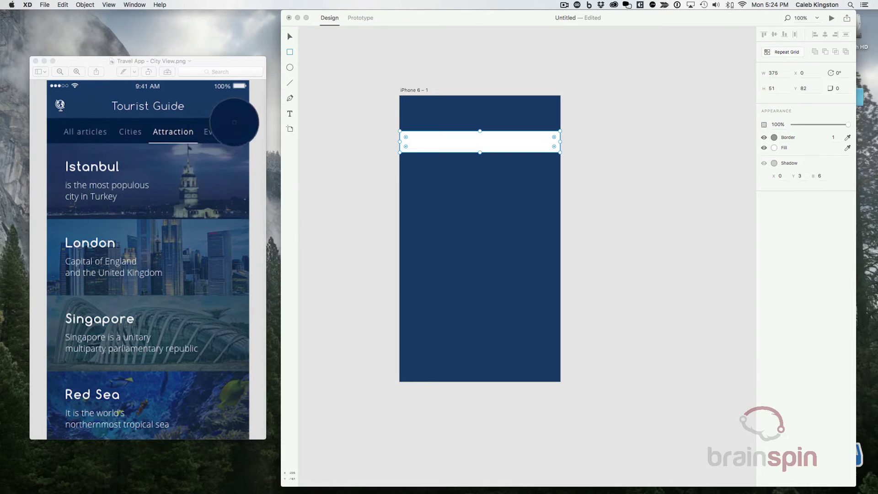
left_click(234, 122)
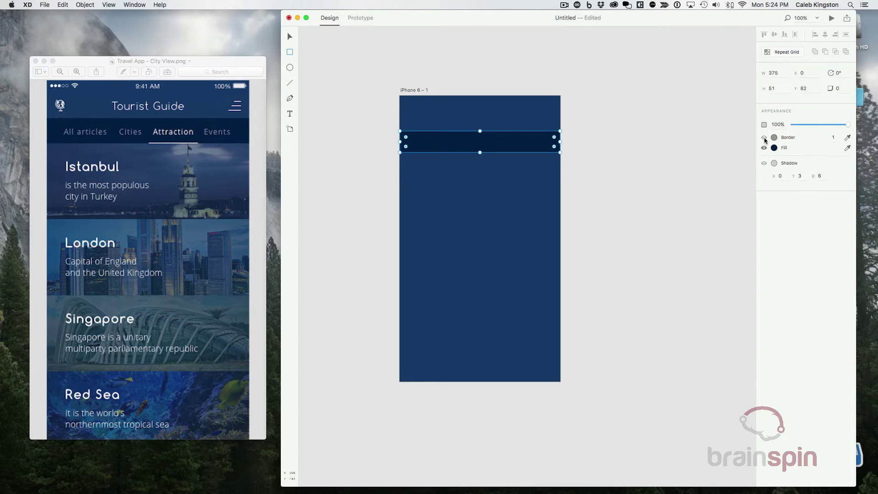
key("Escape")
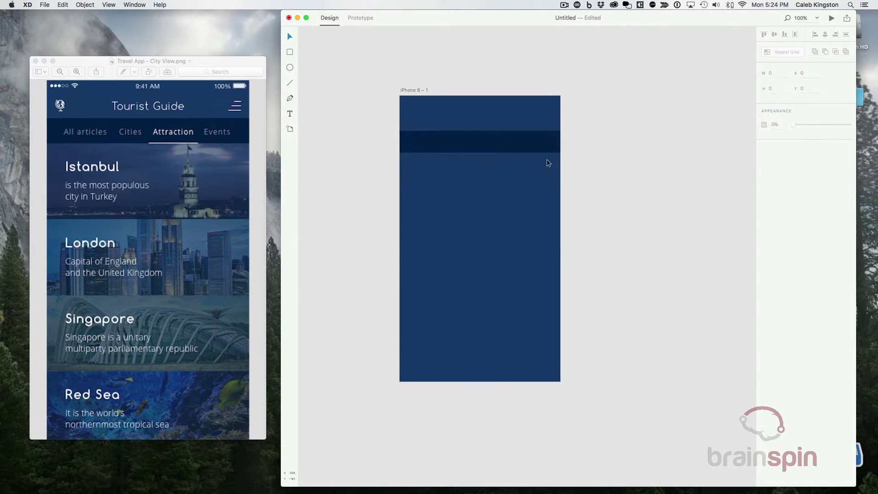
- Move the dark tab bar up to Y 73 and set its height to 50
left_click_drag(464, 150, 464, 148)
left_click(772, 88)
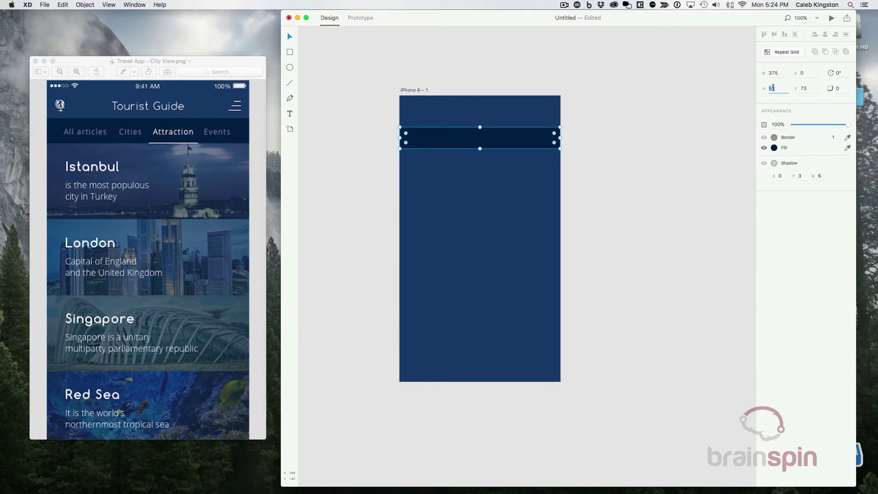
key("Return")
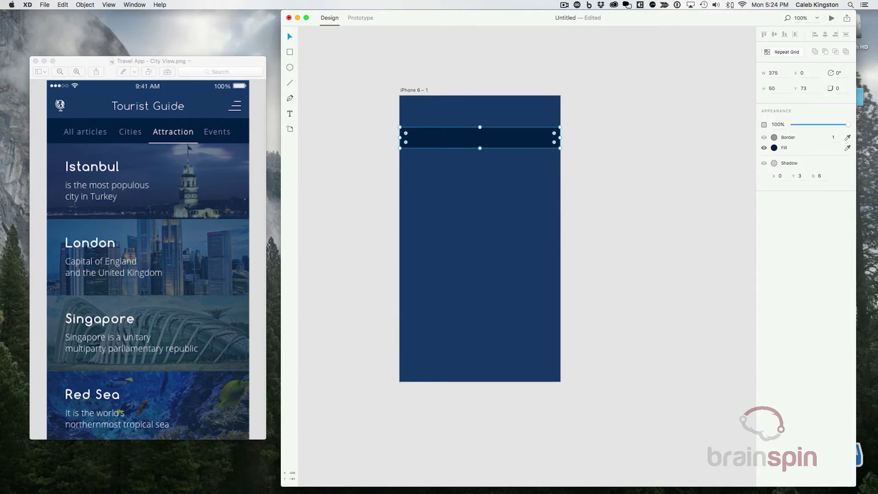
left_click(621, 169)
- Add the text label "All articles" near the start of the dark tab bar
key("t")
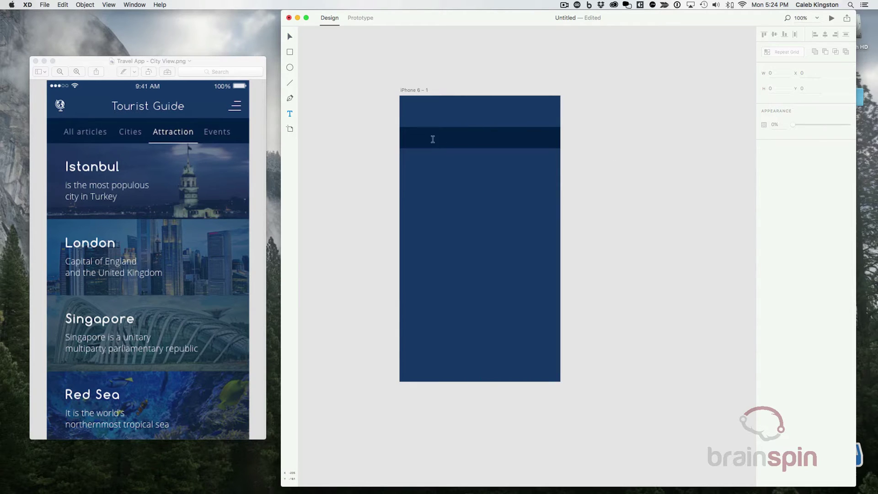
left_click(411, 137)
type("All articles")
left_click(495, 170)
left_click(448, 173)
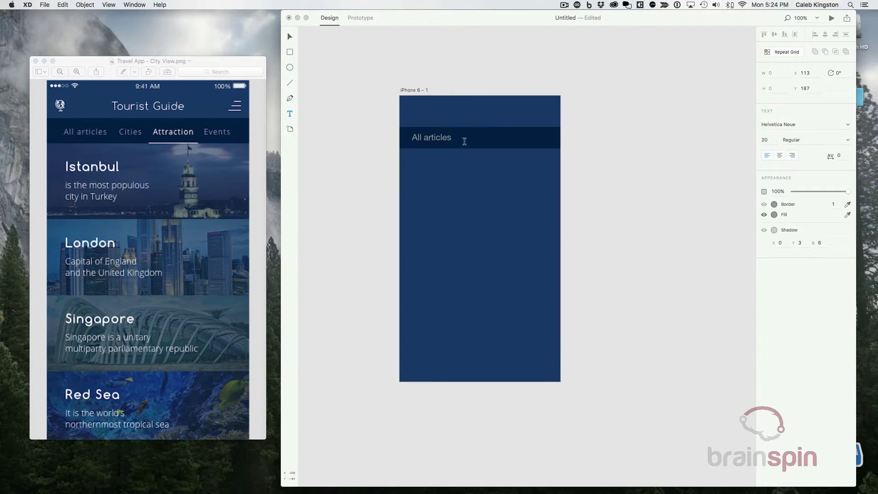
key("Escape")
- Duplicate the "All articles" label beside the original in the tab bar and change the copy's text to "Cities"
left_click(431, 139)
left_click_drag(422, 141, 468, 139)
double_click(469, 139)
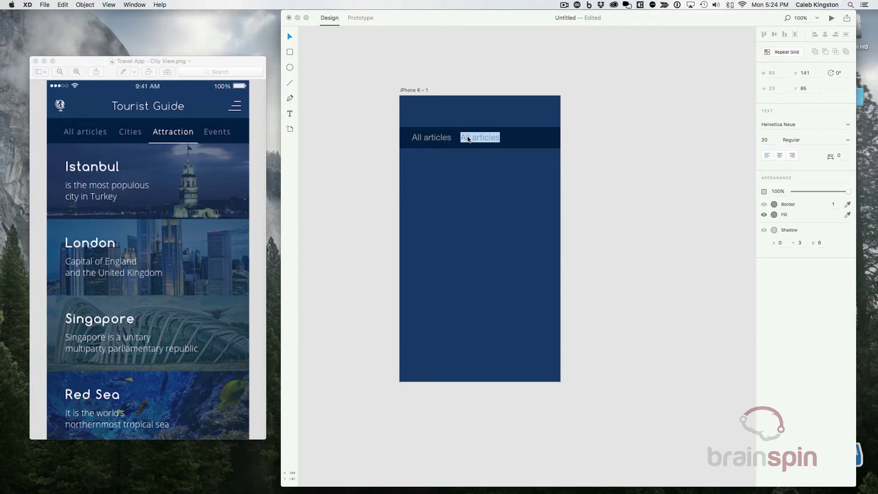
type("Cit")
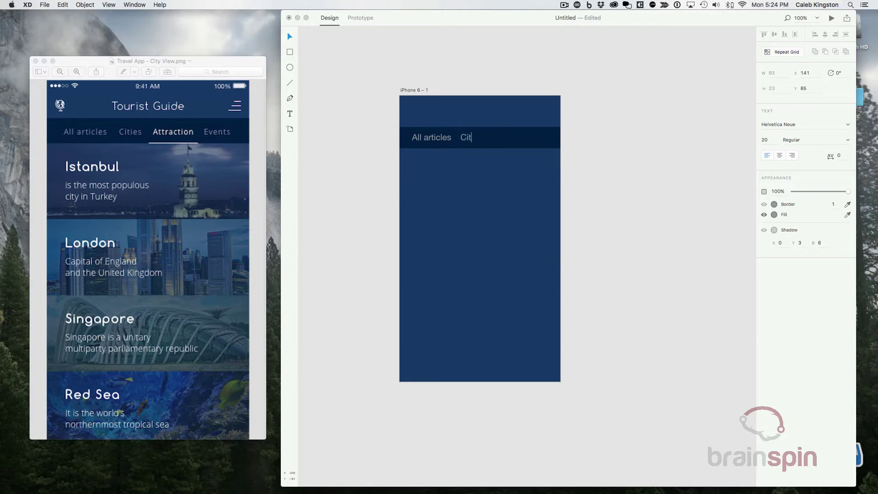
type("ies")
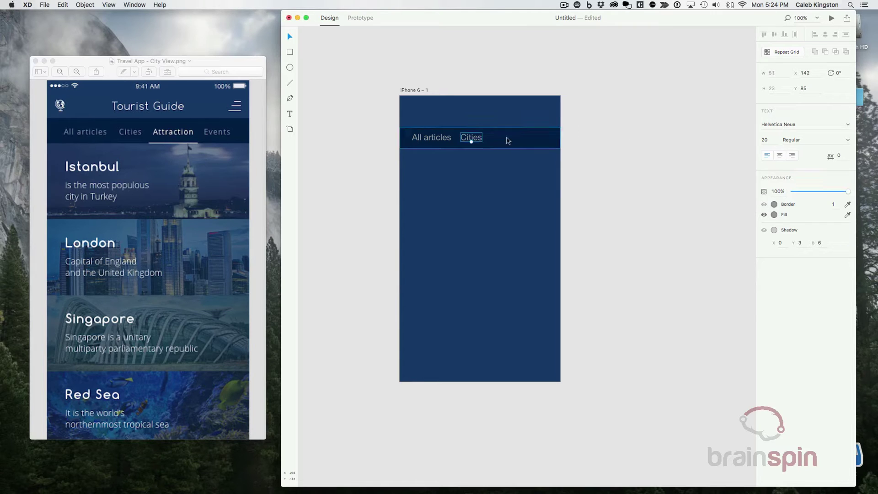
- Duplicate both labels further along the tab bar and change the copies to "Attractions" and "Events"
left_click_drag(472, 137, 426, 139)
double_click(502, 138)
type("Attractions")
key("Escape")
double_click(575, 140)
type("Events")
key("Escape")
- Set the font size of all four tab labels to 16
left_click(413, 144, "shift")
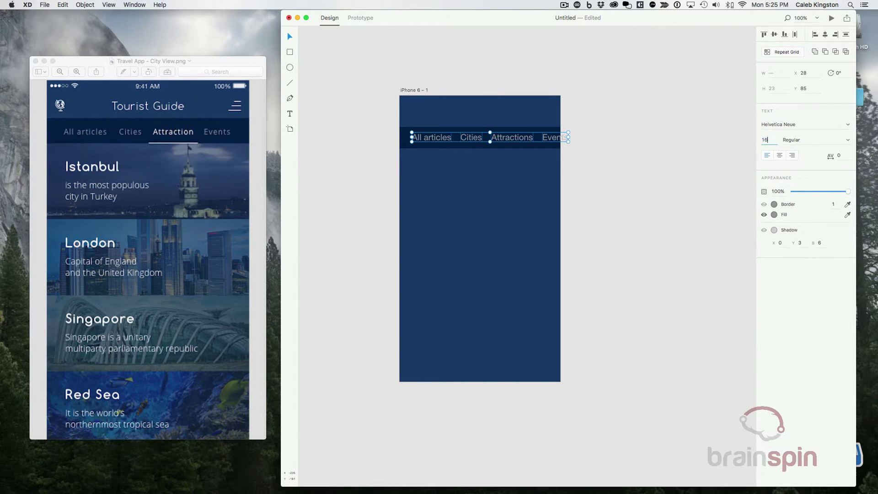
type("16")
key("Return")
left_click(621, 209)
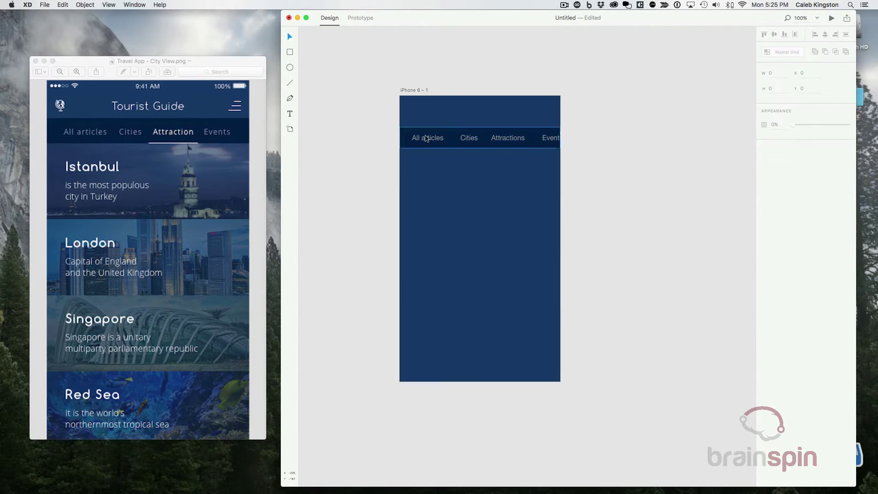
- Move the four tab labels closer together so that they all fit within the artboard's width
left_click_drag(421, 141, 417, 141)
left_click_drag(470, 140, 455, 140)
left_click_drag(509, 140, 488, 141)
left_click_drag(549, 139, 518, 139)
- Distribute the four tab labels evenly in the horizontal direction
left_click(599, 137)
left_click_drag(590, 131, 397, 145)
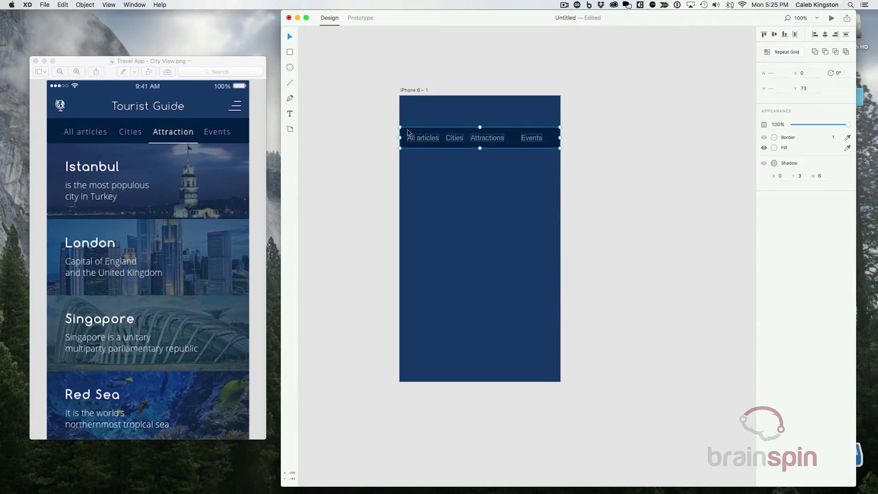
left_click(408, 133, "shift")
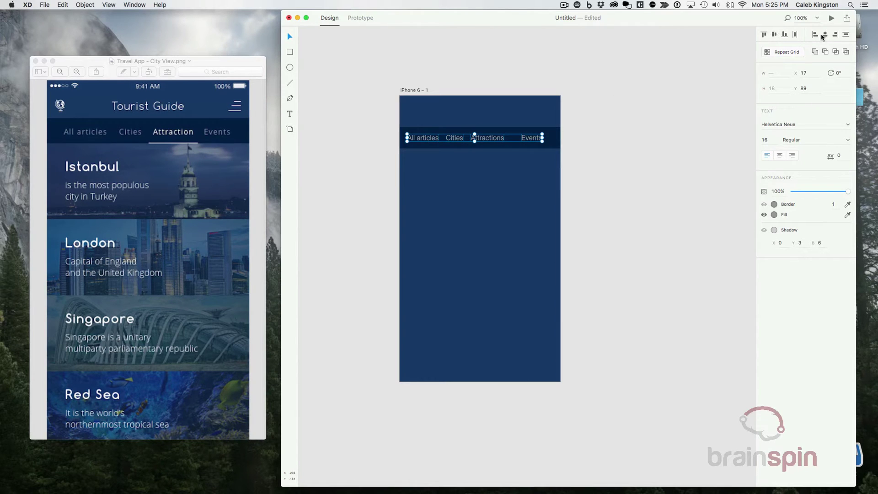
left_click(794, 36)
- Group the four tab labels and center the group within the dark tab bar
key("super+g")
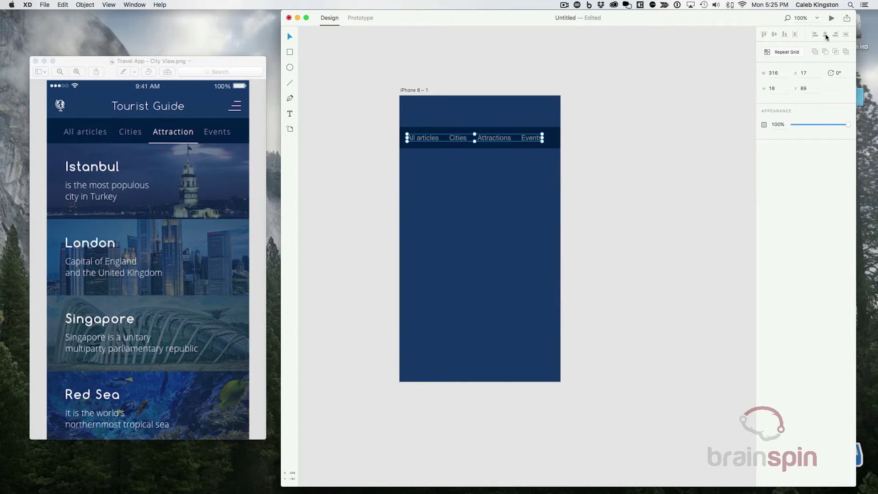
left_click(639, 111)
left_click_drag(493, 140, 501, 142)
left_click(615, 138)
- Change the fill color of the "Attractions" label to white
left_click(500, 139)
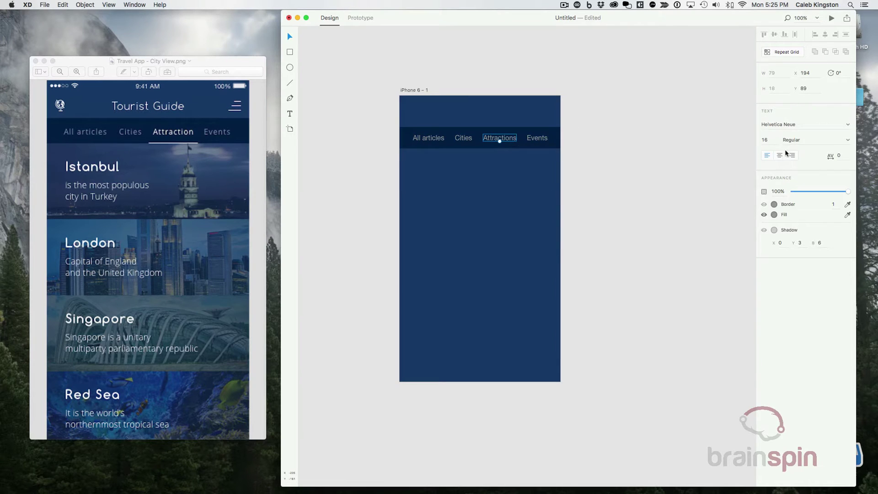
left_click(773, 214)
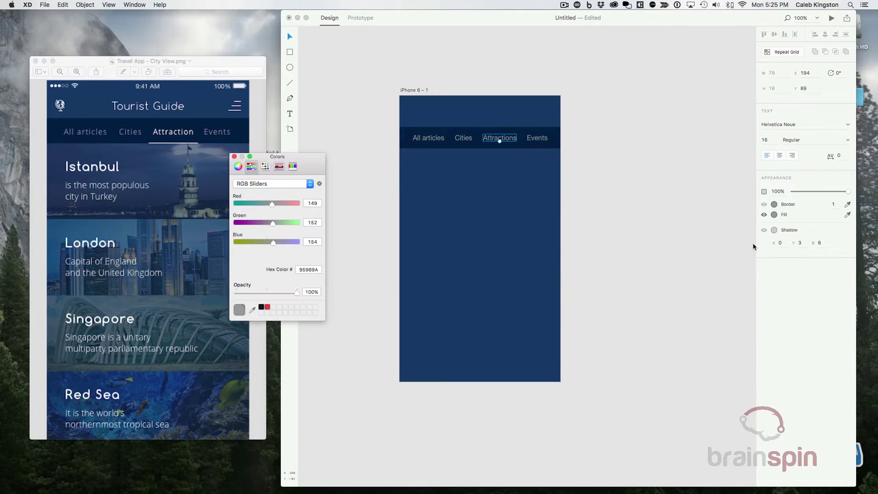
left_click(238, 166)
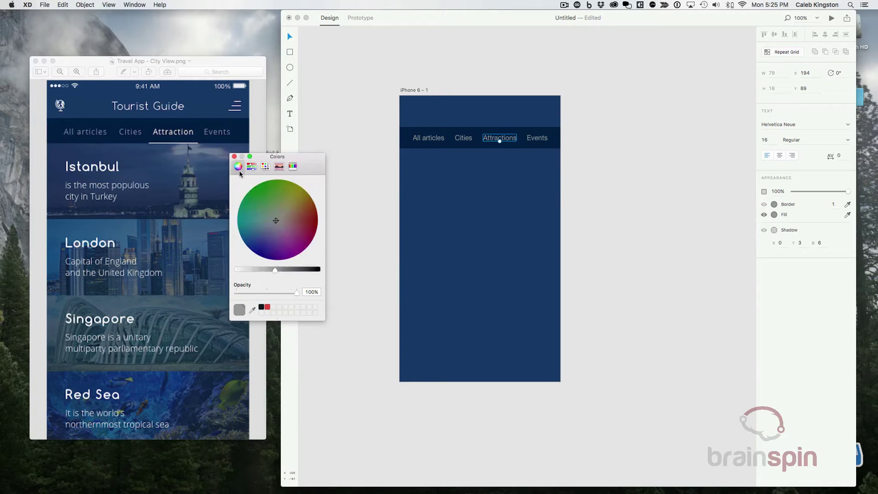
left_click_drag(274, 270, 205, 277)
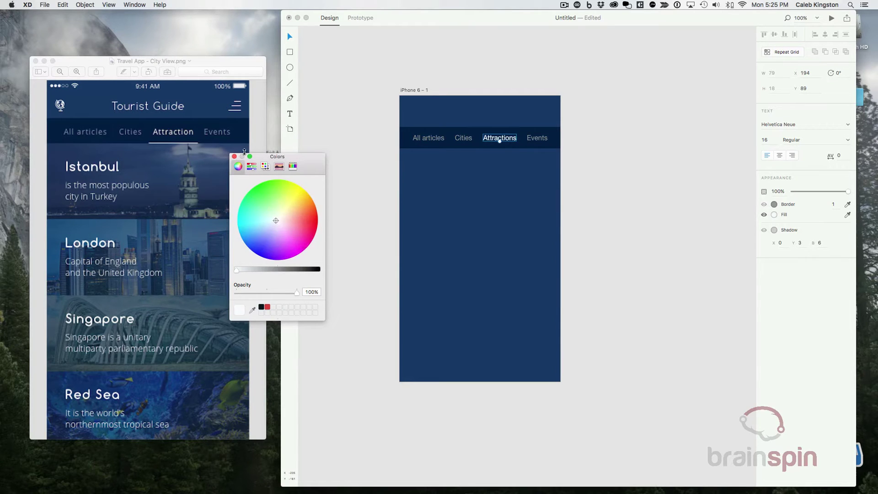
left_click(234, 156)
left_click(585, 193)
- Draw a horizontal line about 79 long beneath the "Attractions" label on the tab bar's lower edge and color its border white
key("l")
key("l")
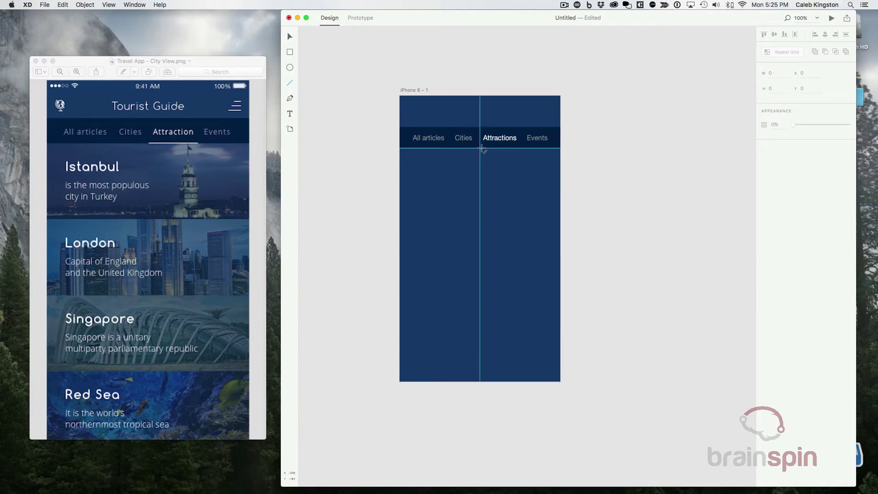
left_click_drag(483, 149, 517, 148)
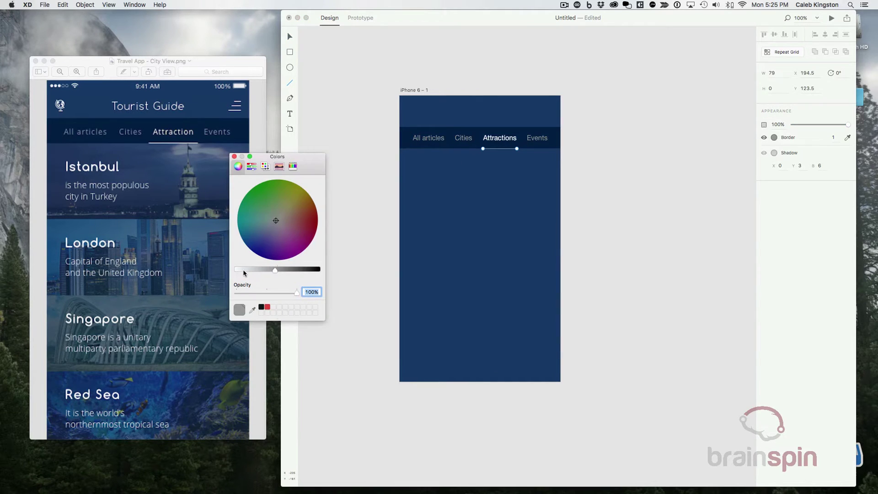
left_click_drag(243, 270, 223, 268)
left_click(234, 156)
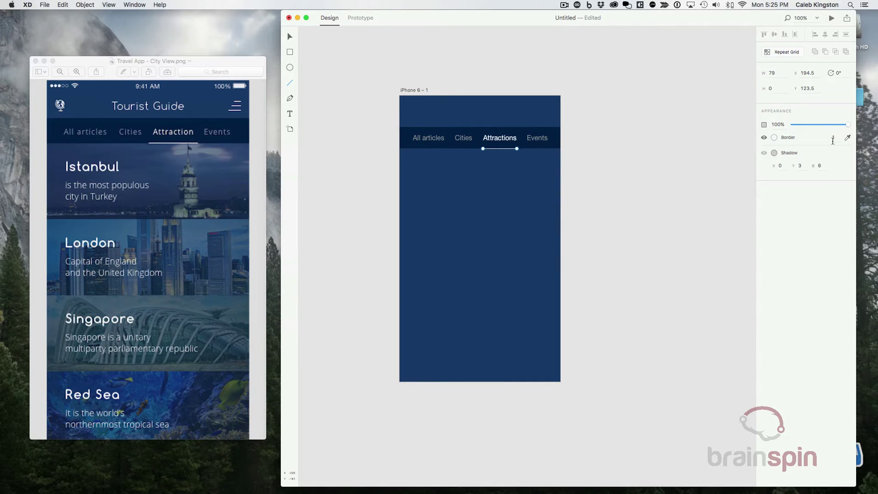
- Set the "Attractions" underline's border width to 2 and move the line up to Y 121.5, inside the dark tab bar
left_click(833, 138)
key("Return")
key("Escape")
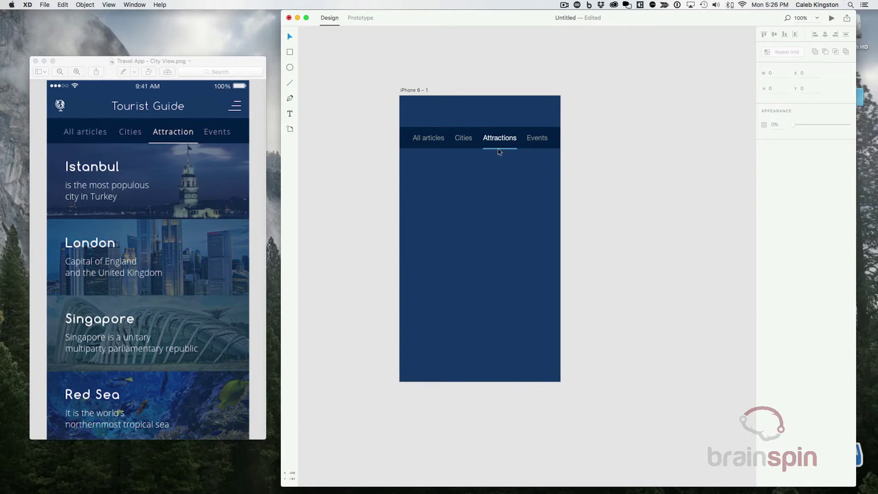
left_click(499, 148)
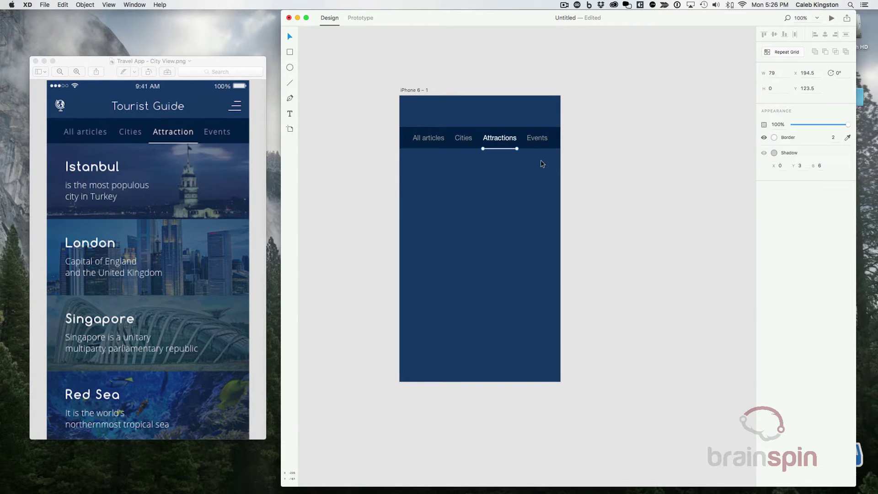
left_click(595, 168)
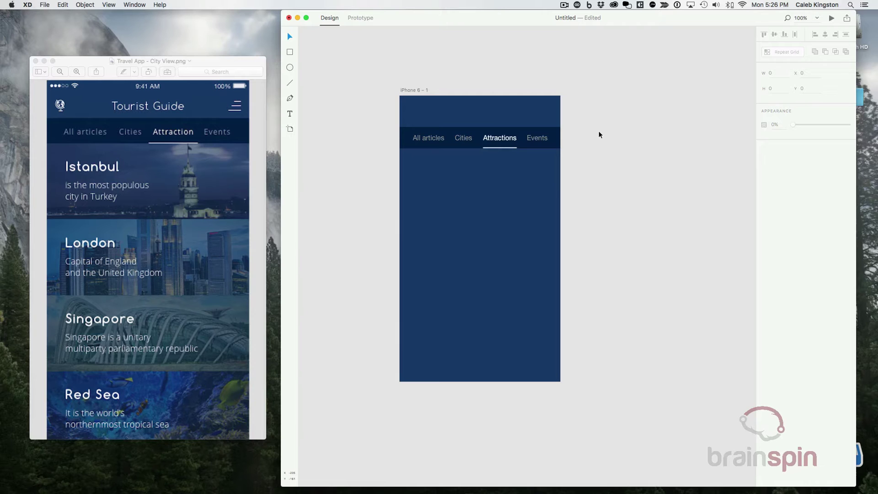
- Draw a white rectangle about 309 by 93 below the tab bar and move it to about X 33, Y 148
scroll(347, 223, "down", 3)
scroll(347, 223, "left", 2)
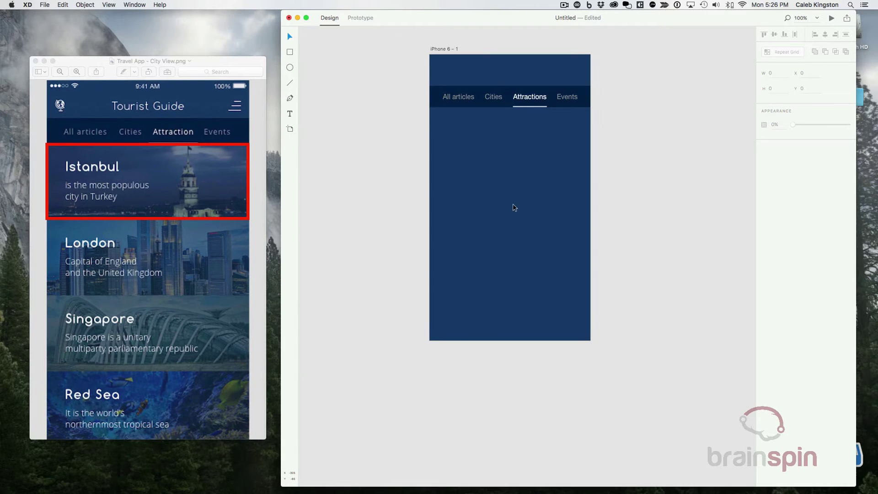
key("r")
left_click_drag(446, 120, 577, 160)
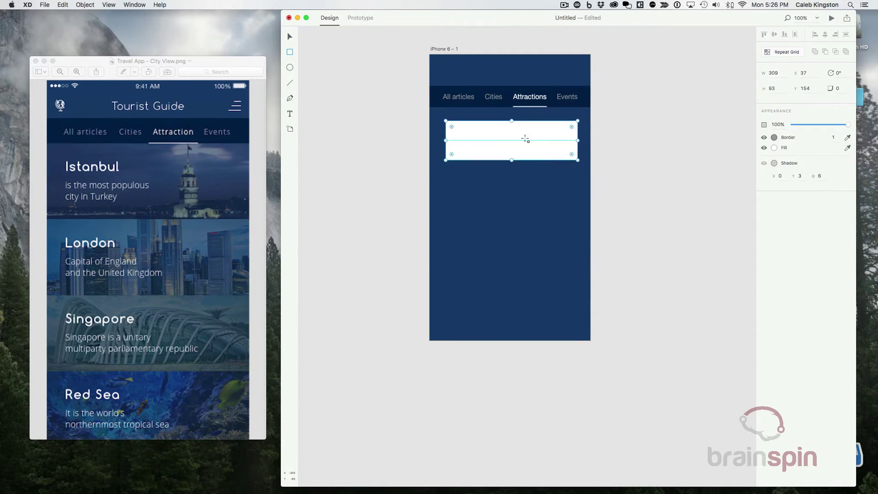
key("Escape")
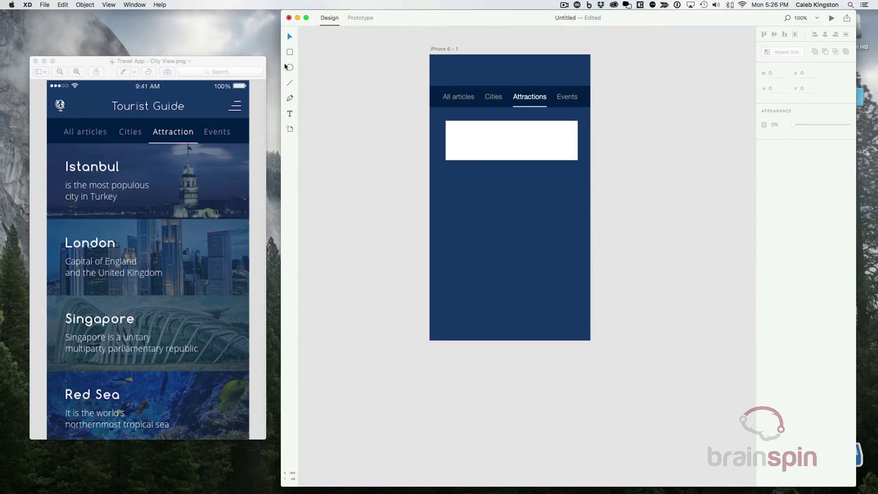
left_click_drag(490, 145, 487, 142)
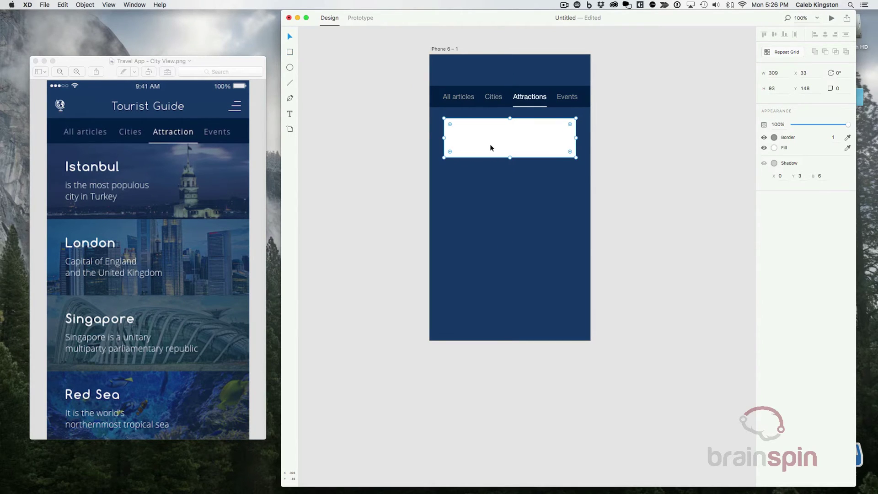
left_click(621, 143)
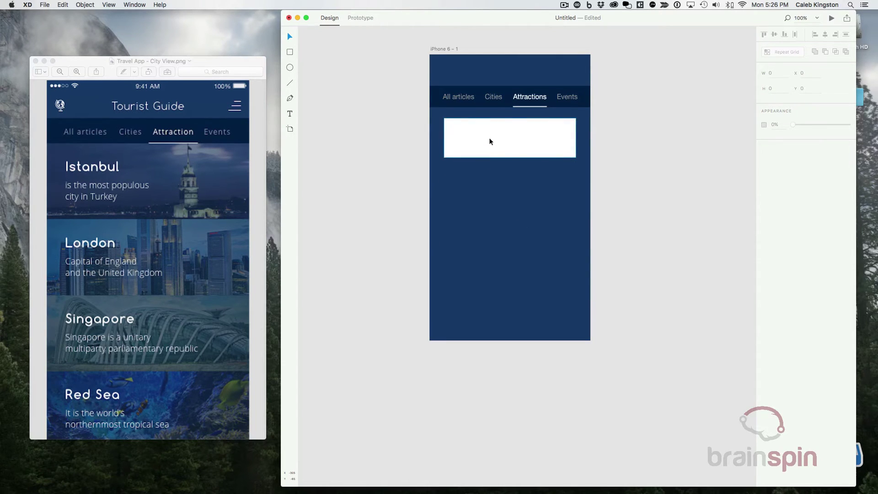
- Add the text "Istanbul" near the upper edge of the white card
key("t")
left_click(459, 130)
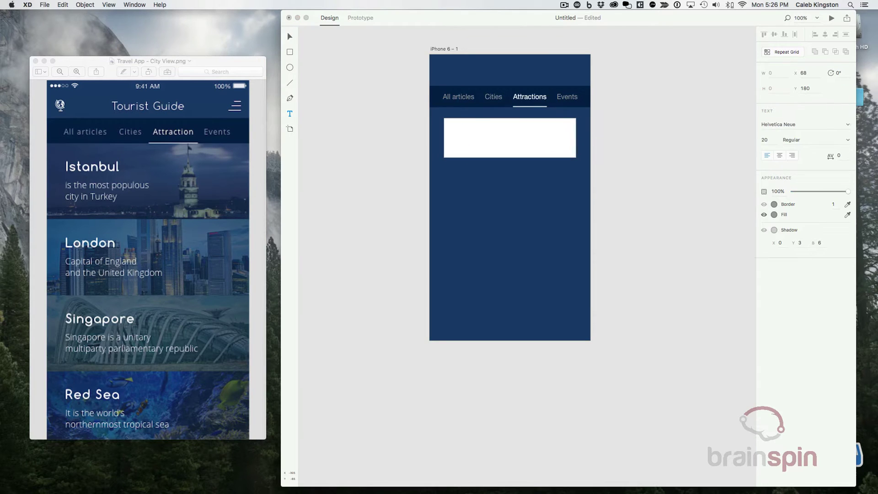
type("Istanbul")
key("Escape")
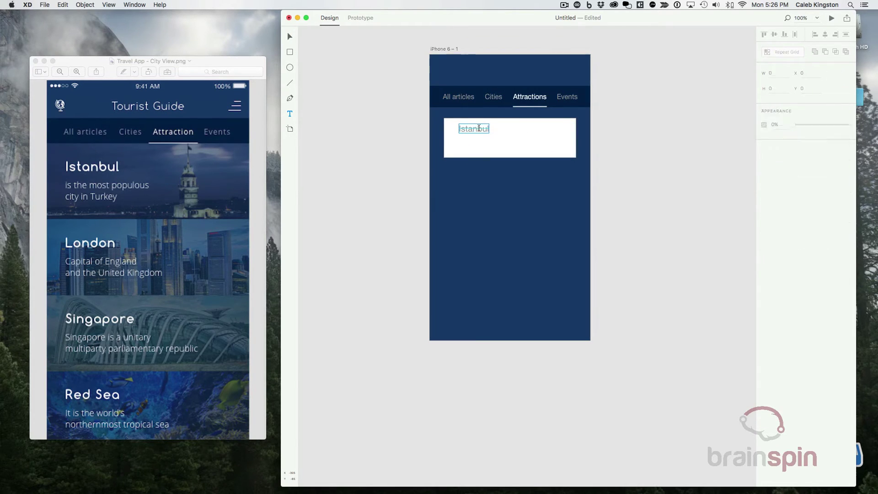
- Duplicate the "Istanbul" text below itself and change the copy to "is the most populous city in Turkey"
left_click_drag(477, 129, 474, 144)
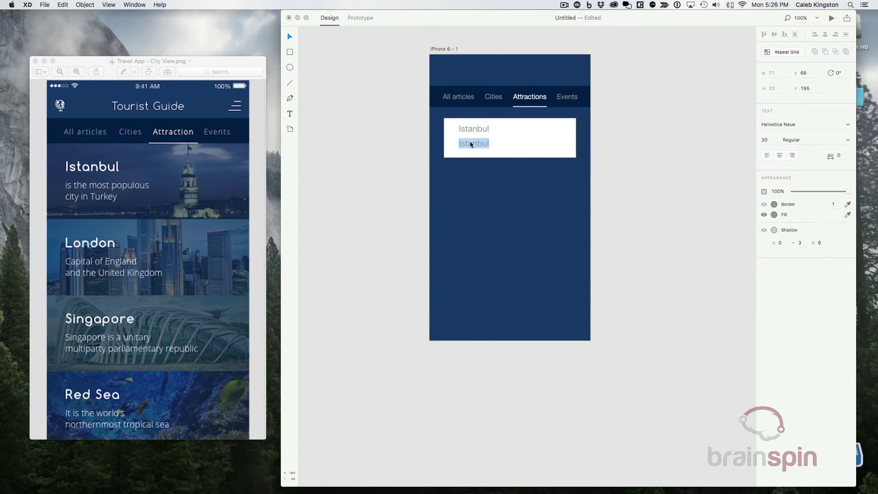
type("is the most populous city in Turkey")
left_click(564, 143)
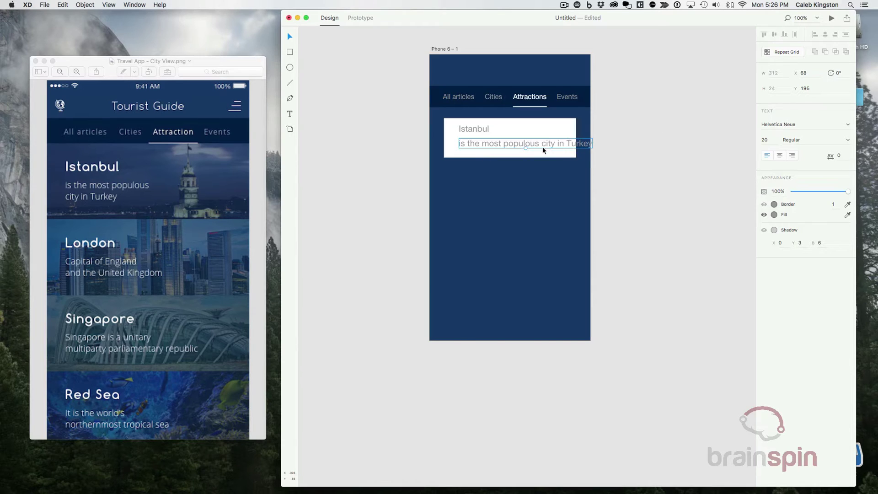
- Scale the description text to 19 pt and shift it lower within the white card
left_click_drag(526, 146, 521, 143)
double_click(563, 141)
left_click(571, 142)
key("Escape")
left_click_drag(571, 143, 568, 145)
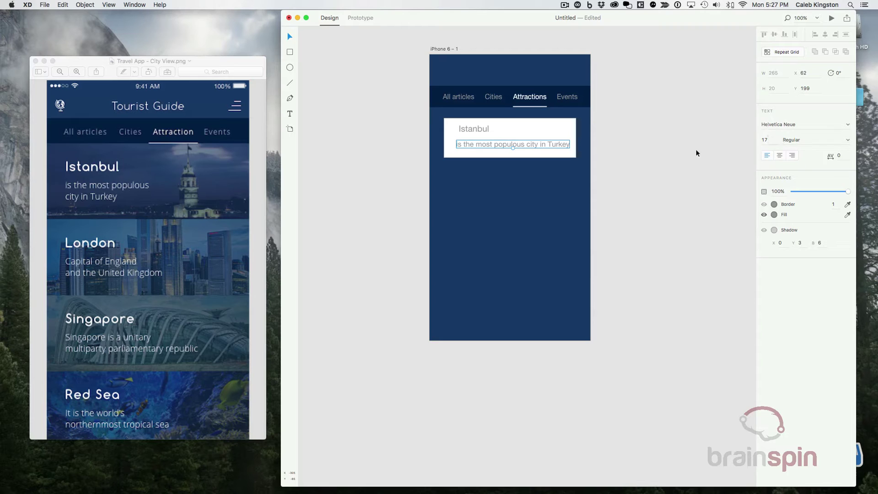
left_click_drag(514, 148, 510, 152)
left_click(290, 114)
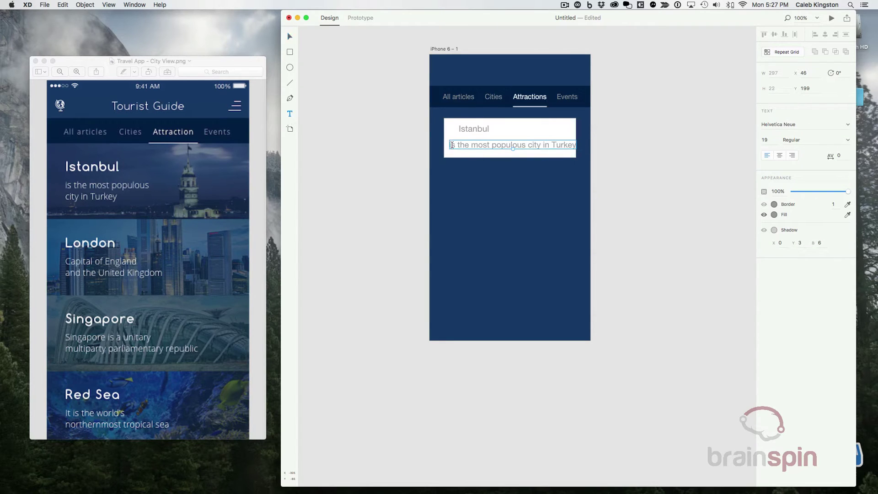
left_click_drag(451, 147, 480, 149)
key("Escape")
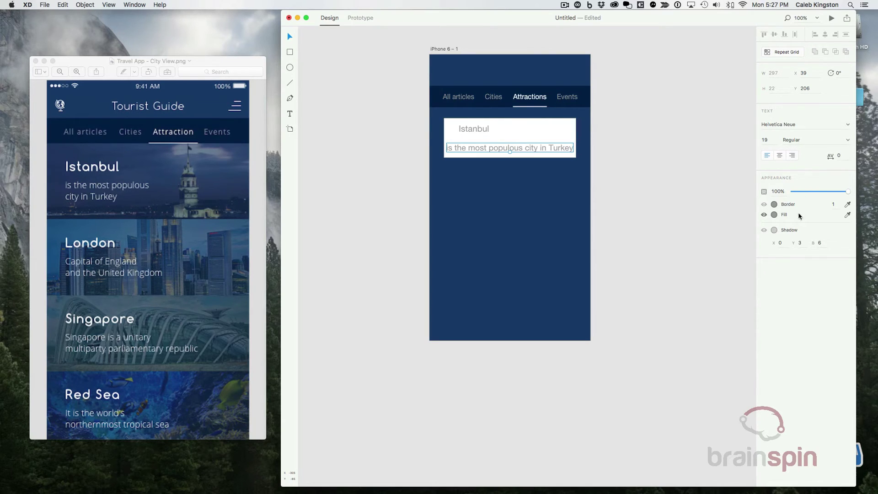
double_click(493, 148)
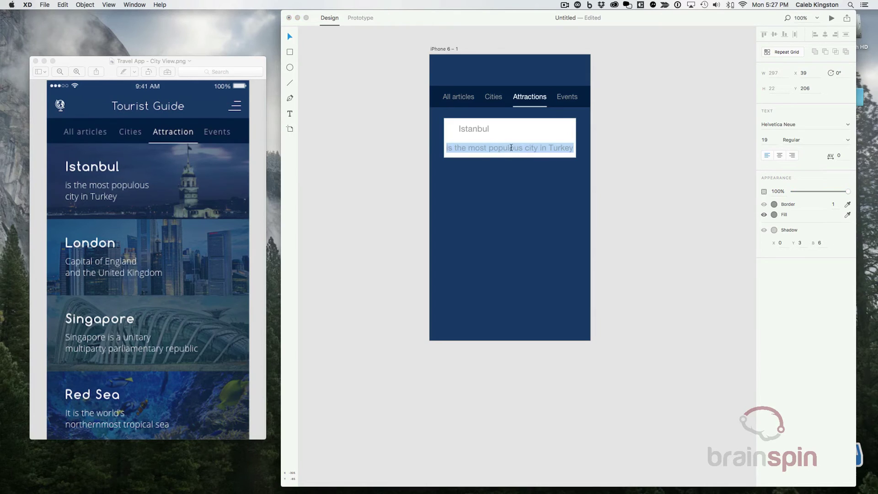
left_click(487, 148)
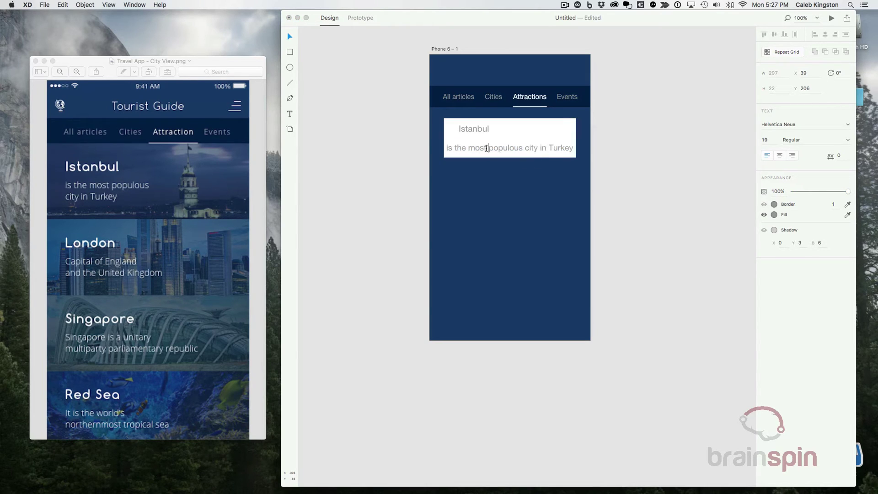
key("Escape")
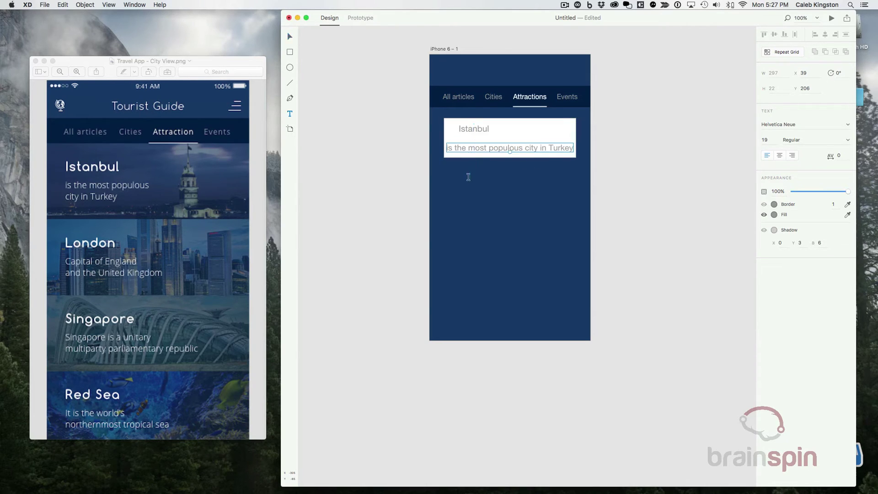
- Try out an area text frame about 170 by 179 and a point text reading "asdfasdf" below the white card
key("t")
left_click_drag(469, 179, 541, 255)
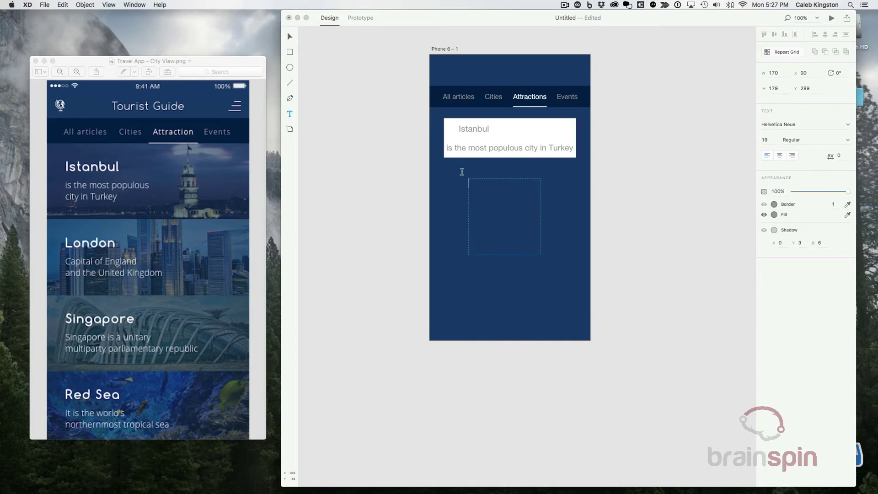
left_click(462, 184)
type("asdfasdf")
key("Escape")
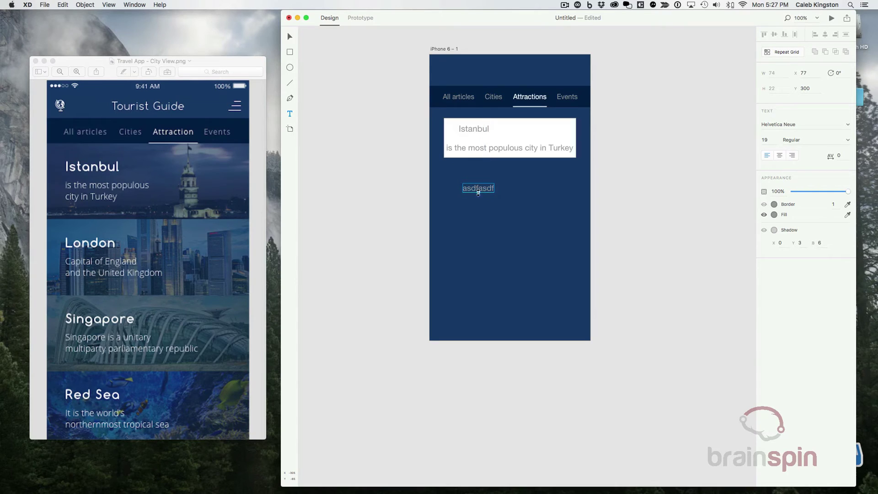
- Draw a text frame about 248 by 96 below the sample text and enter "Is the most populous city in Turkey" in it
left_click_drag(478, 189, 576, 263)
type("Is the most")
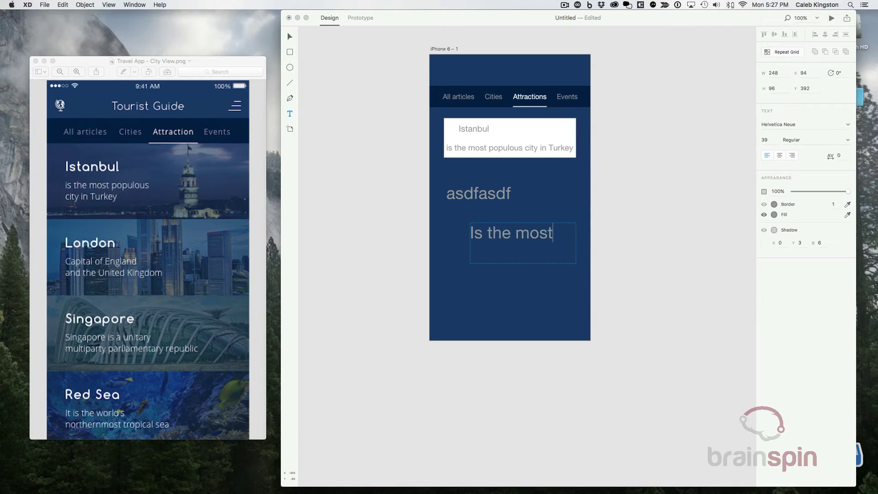
type(" pou")
key("BackSpace")
type("l")
key("BackSpace")
type("pulous")
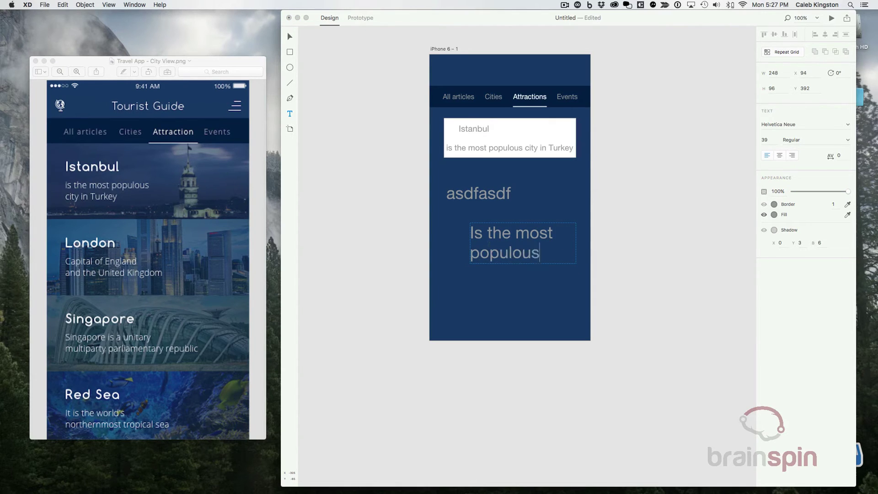
type(" city in Turkey")
key("Escape")
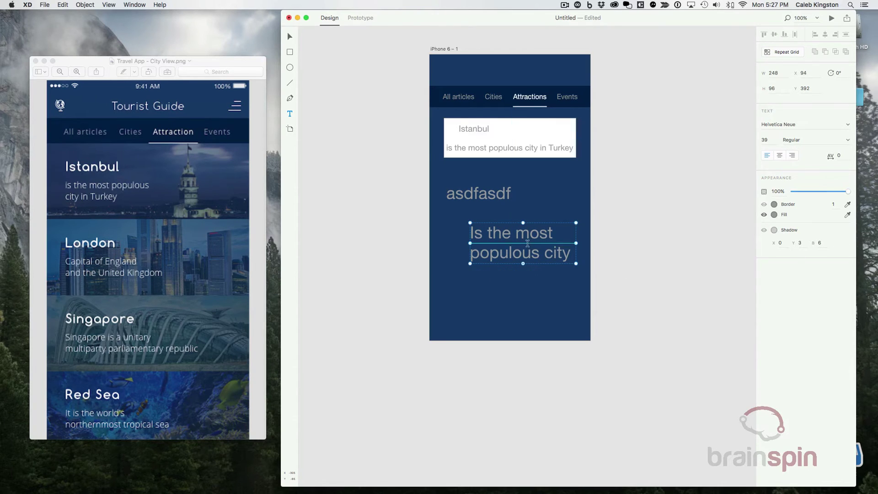
- Set the font size of the framed description text to 14
left_click(765, 140)
type("14")
key("Return")
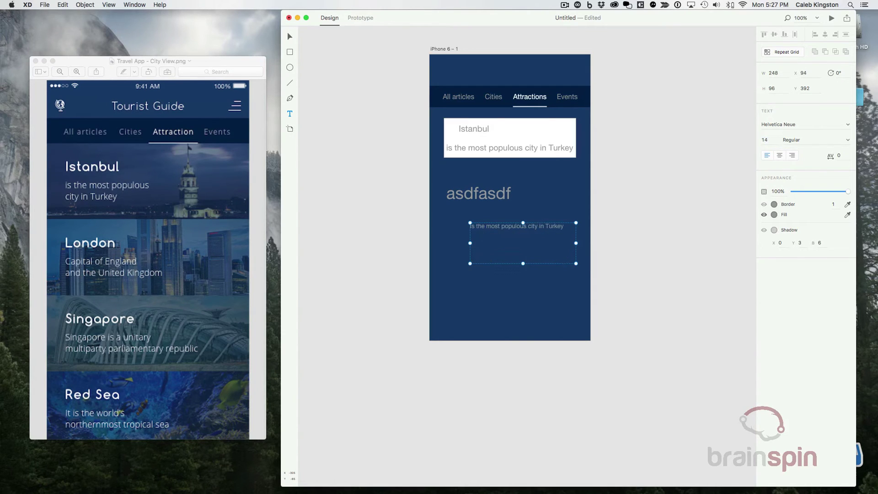
- Delete the single-line description and fit the framed one, shortened to about 28 high, beneath "Istanbul" in the white card
key("v")
left_click(507, 151)
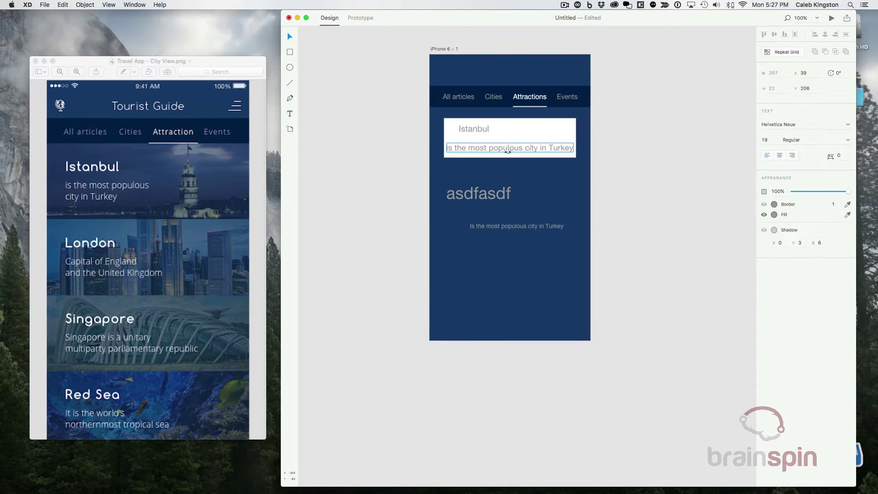
key("BackSpace")
left_click_drag(500, 231, 488, 145)
left_click_drag(509, 178, 510, 146)
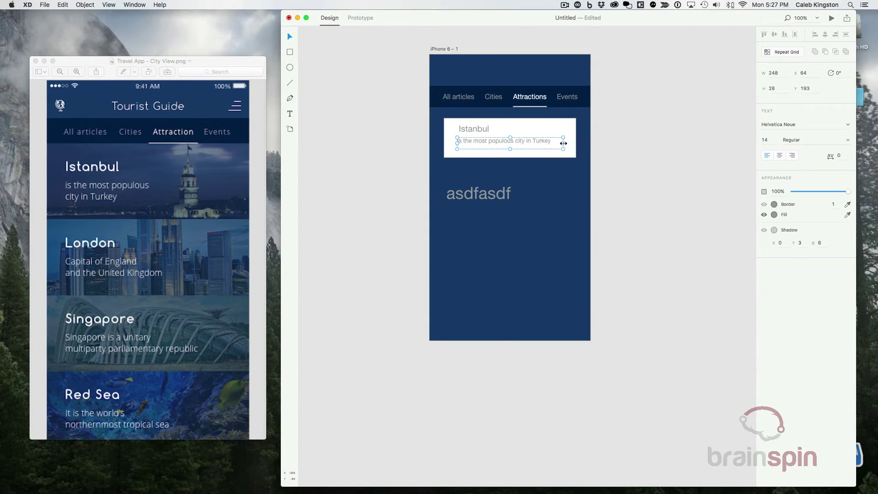
left_click_drag(564, 143, 563, 143)
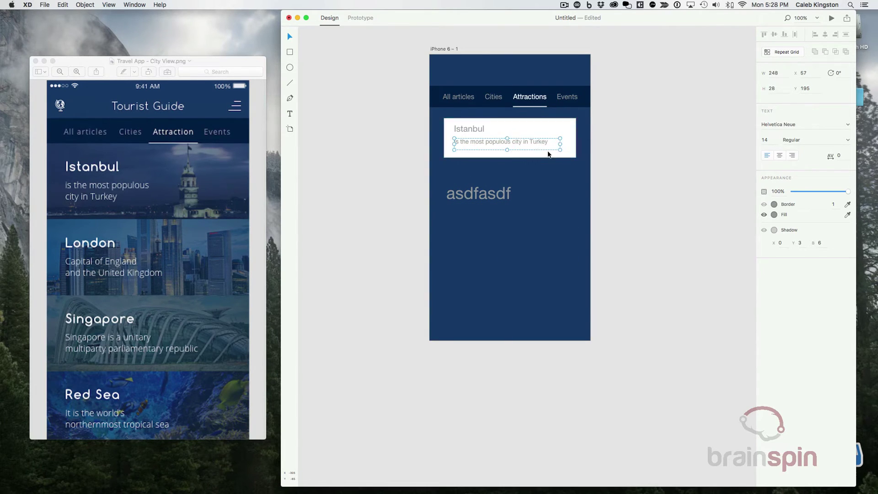
- Delete the leftover "asdfasdf" sample text below the white card
left_click(464, 191)
key("Delete")
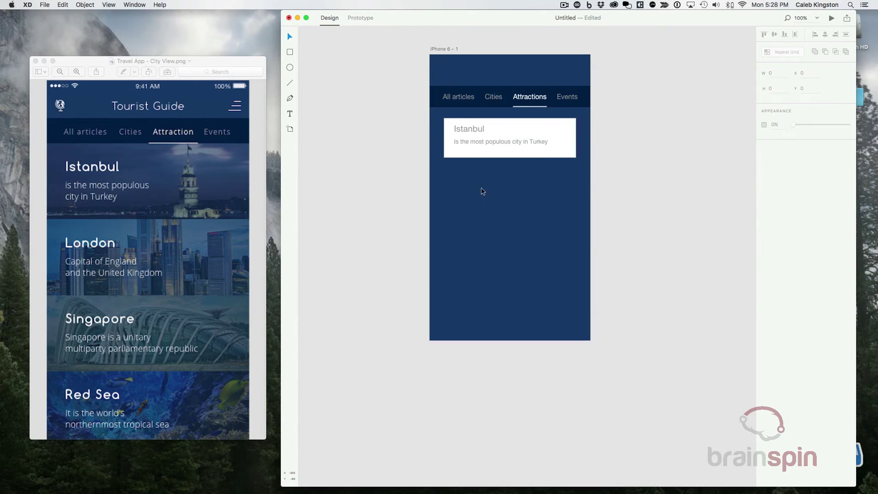
- Turn the white card with its two texts into a Repeat Grid and extend it down to the artboard's lower edge
left_click_drag(617, 167, 430, 122)
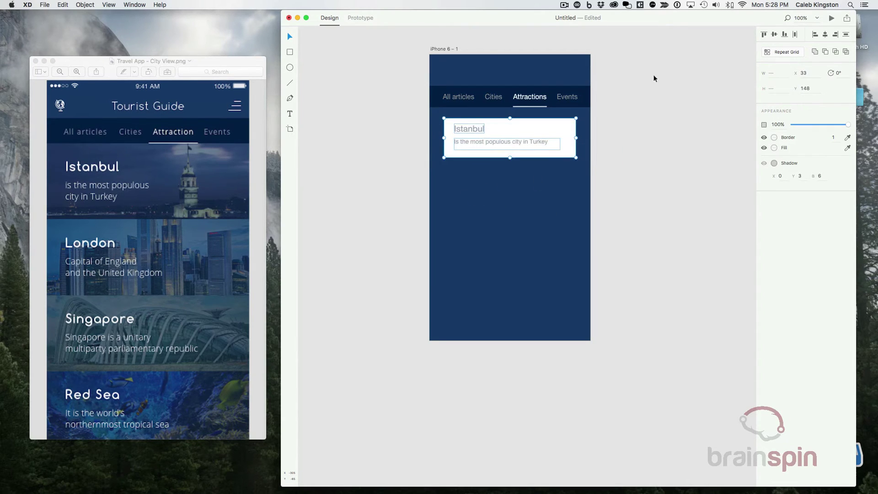
left_click(782, 53)
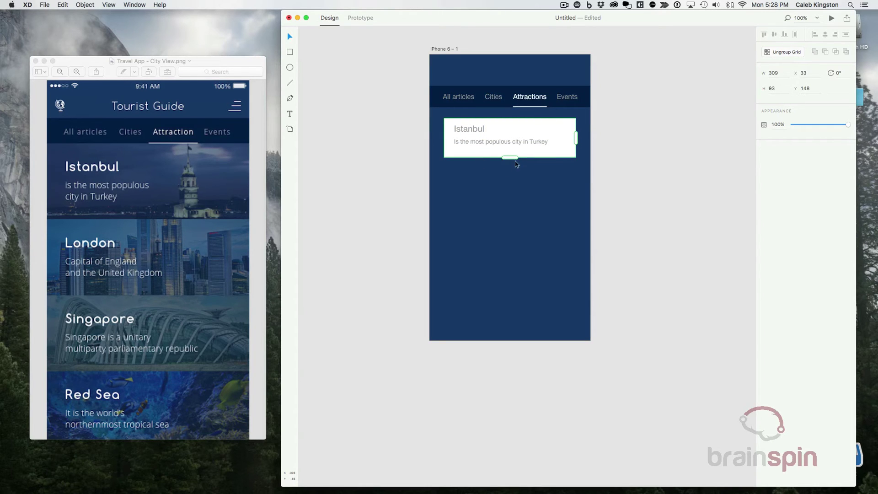
left_click_drag(510, 158, 503, 341)
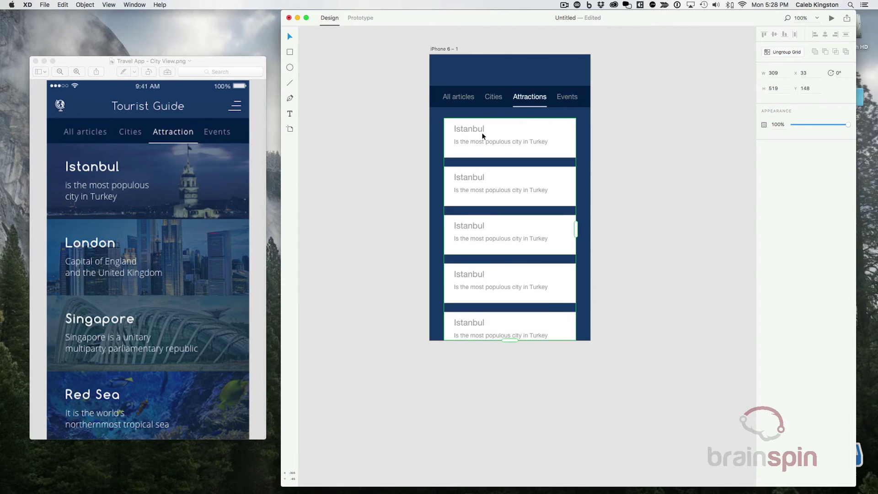
- Move the repeat grid to X 0, Y 123 below the tab bar and extend it to 375 by 544
left_click_drag(482, 134, 469, 124)
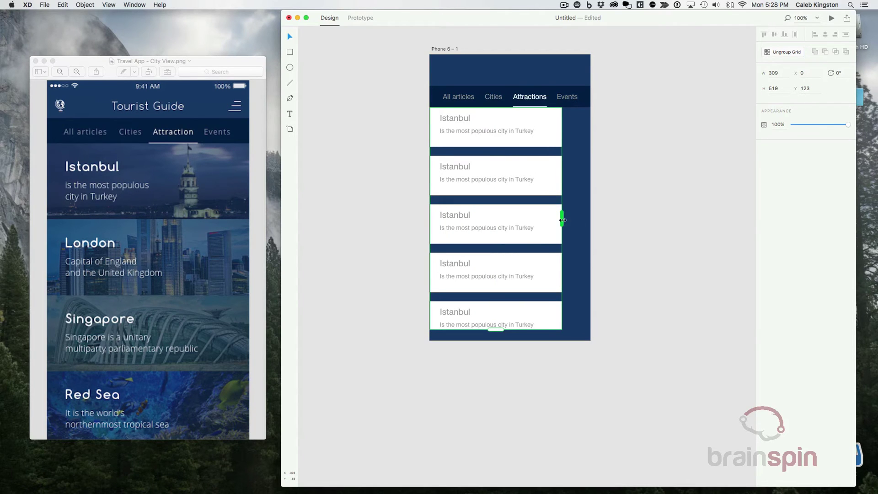
left_click_drag(562, 219, 591, 219)
left_click_drag(513, 329, 510, 340)
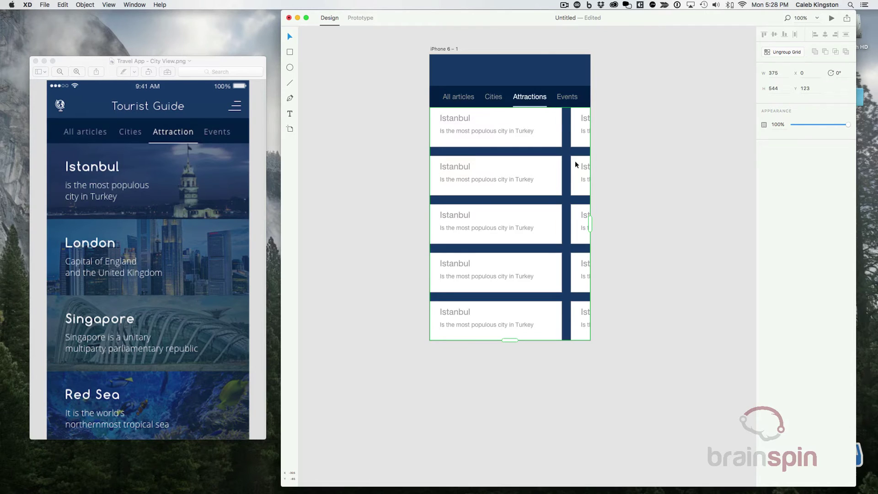
- Increase the gap between the repeat grid's rows and widen the white cards to the artboard's full 375 width
left_click_drag(566, 138, 533, 157)
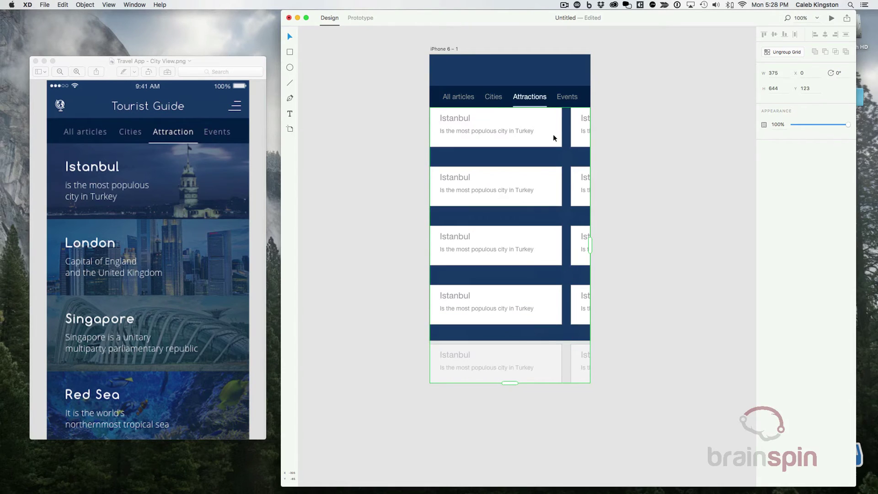
double_click(553, 127)
left_click_drag(561, 128, 590, 128)
left_click(626, 158)
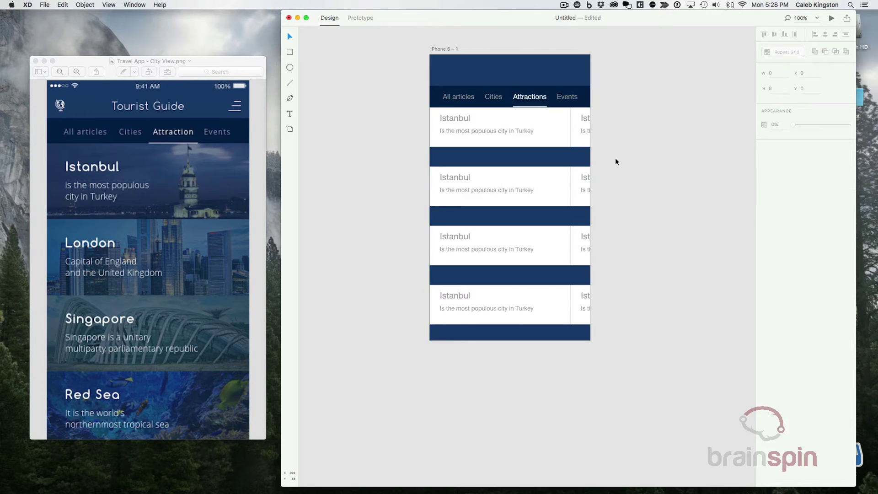
left_click(573, 139)
left_click_drag(571, 142, 595, 143)
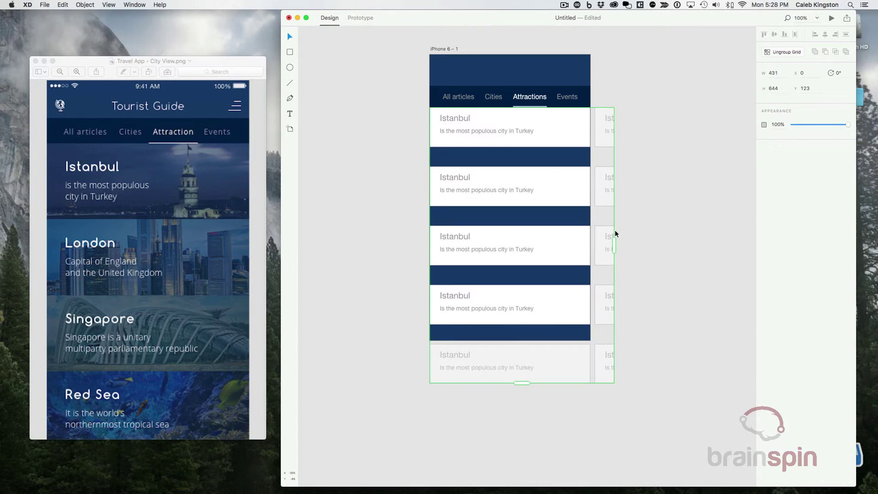
left_click_drag(613, 242, 590, 244)
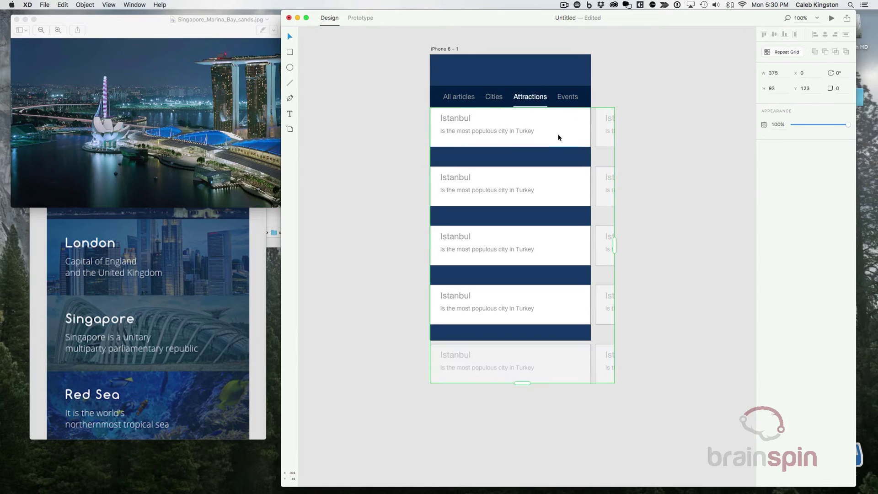
- Heighten the first white card to about 135 and trim the repeat grid back to 375 by 544
double_click(558, 134)
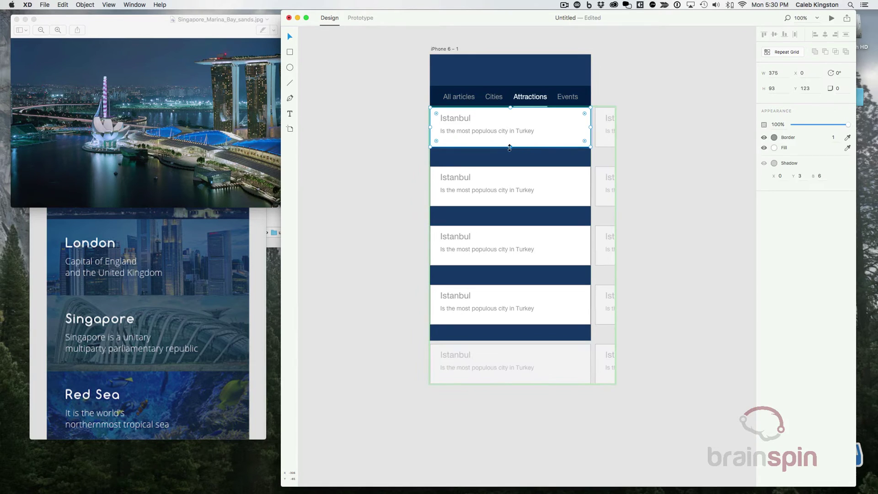
left_click_drag(510, 146, 511, 164)
left_click(643, 151)
left_click(574, 129)
left_click_drag(521, 383, 514, 339)
left_click_drag(614, 223, 591, 224)
- Extend the white card to 138 high so the rows meet, and hide its border
double_click(556, 155)
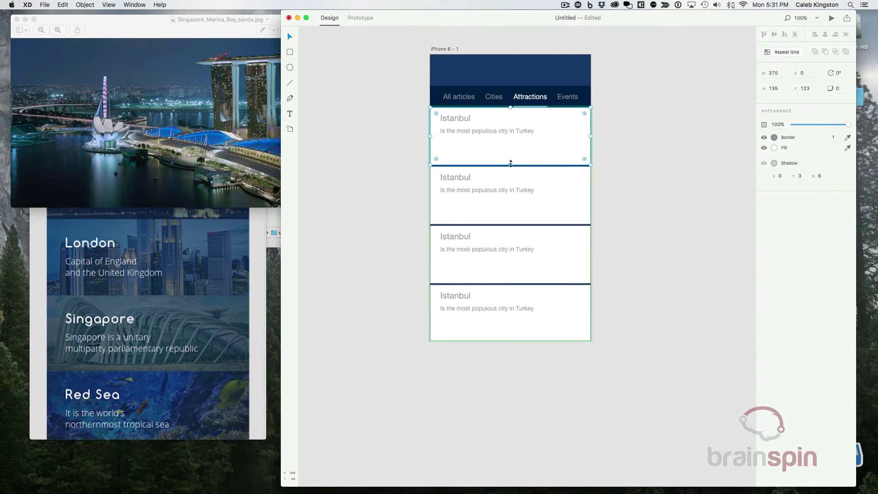
left_click_drag(510, 163, 511, 165)
key("Escape")
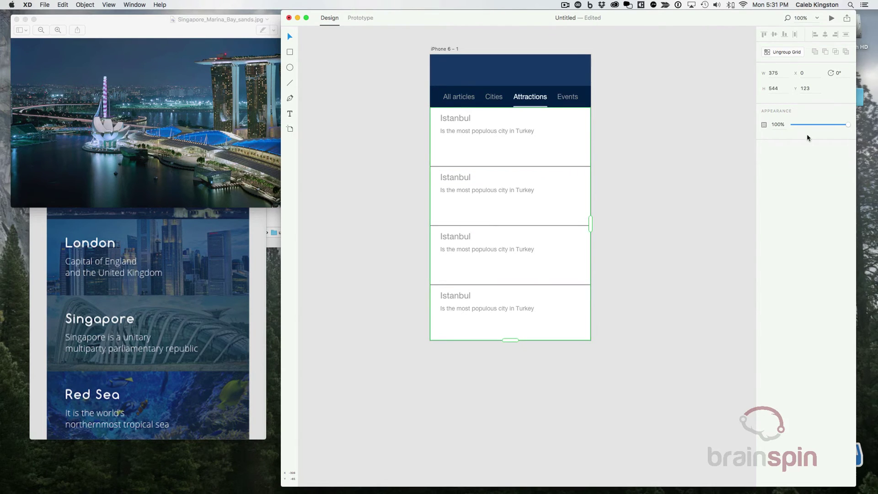
double_click(553, 151)
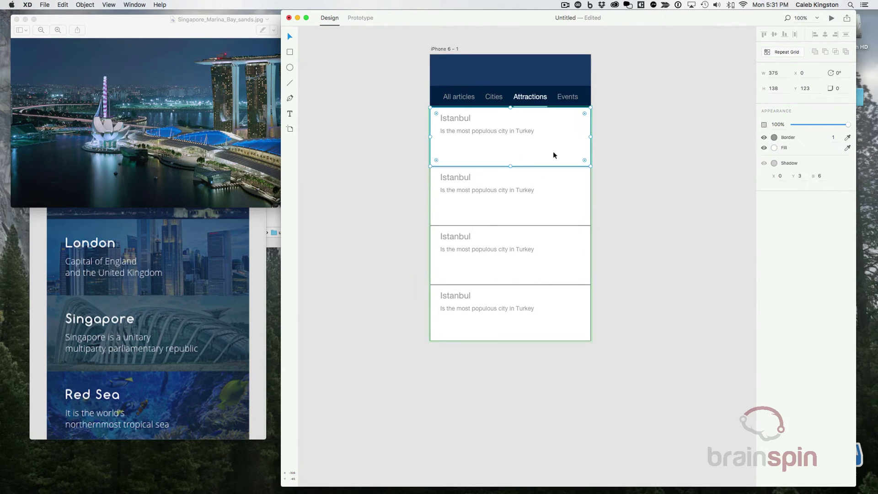
left_click(764, 138)
left_click(645, 162)
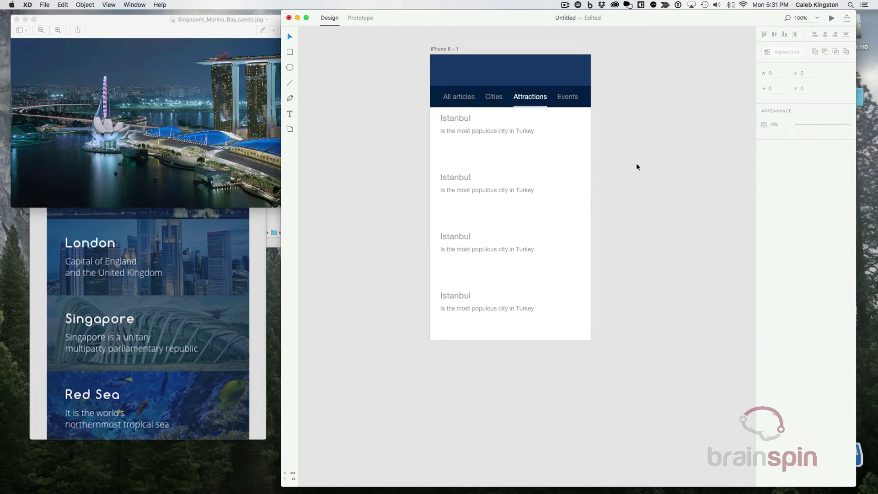
left_click(531, 106)
left_click(624, 124)
- Fill the grid's cards with all four city photos from Finder's "untitled folder 2", closing the Singapore photo preview
left_click(563, 125)
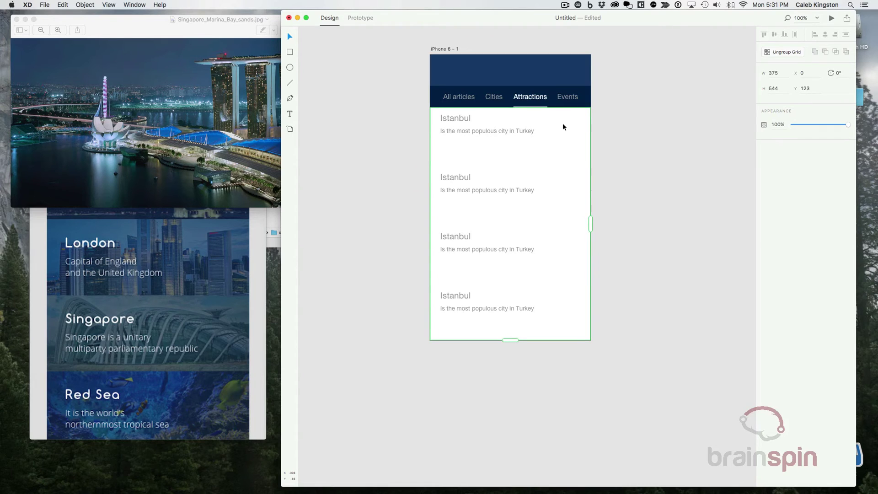
double_click(569, 130)
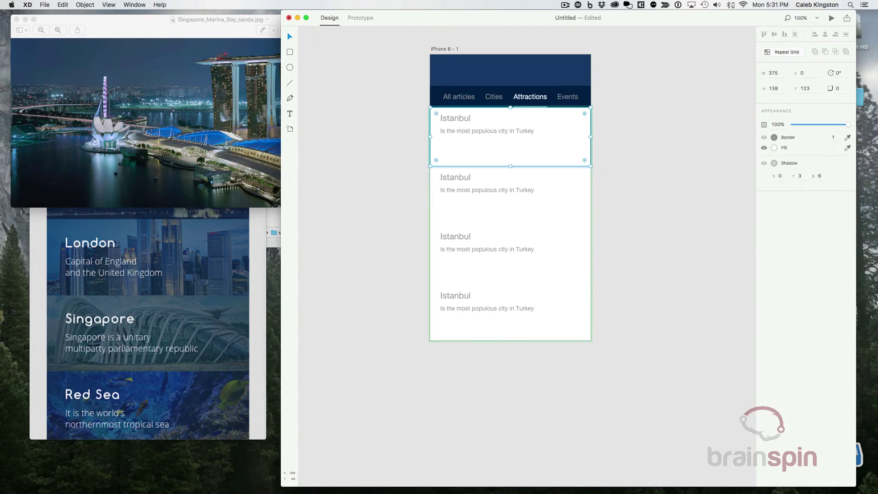
left_click(273, 233)
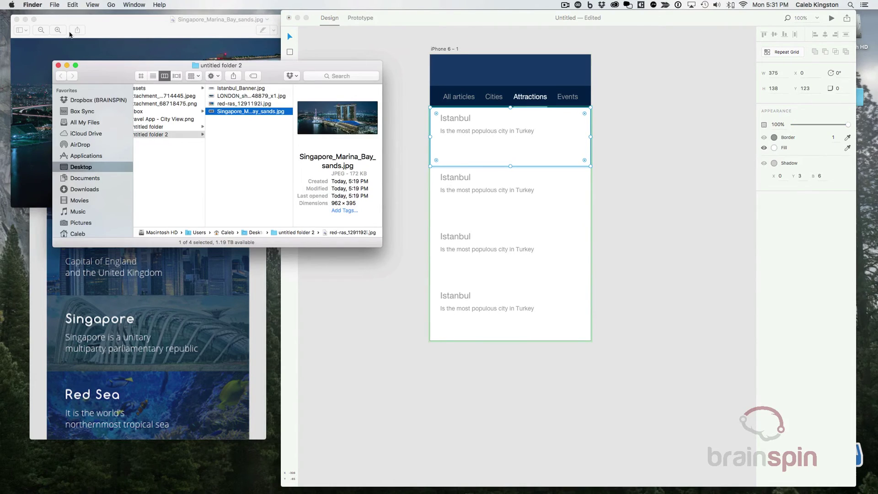
left_click(16, 20)
left_click_drag(117, 72, 90, 68)
left_click(206, 85)
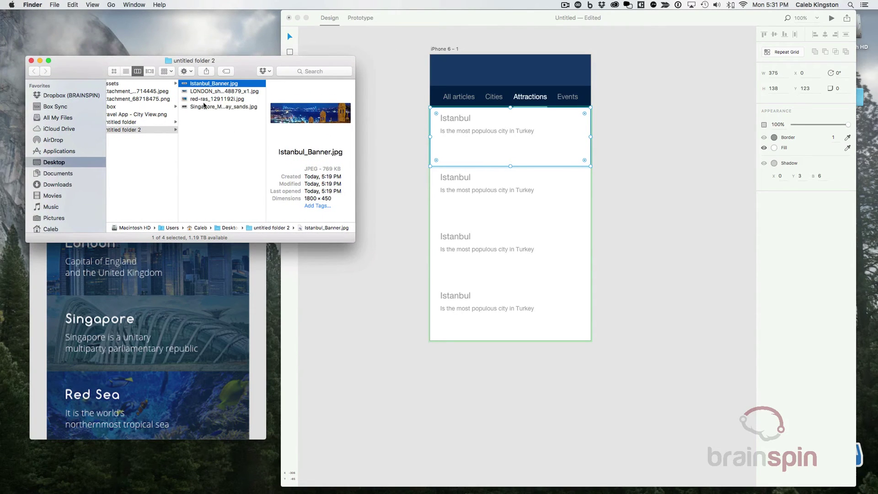
left_click(204, 107, "shift")
left_click_drag(196, 90, 208, 98)
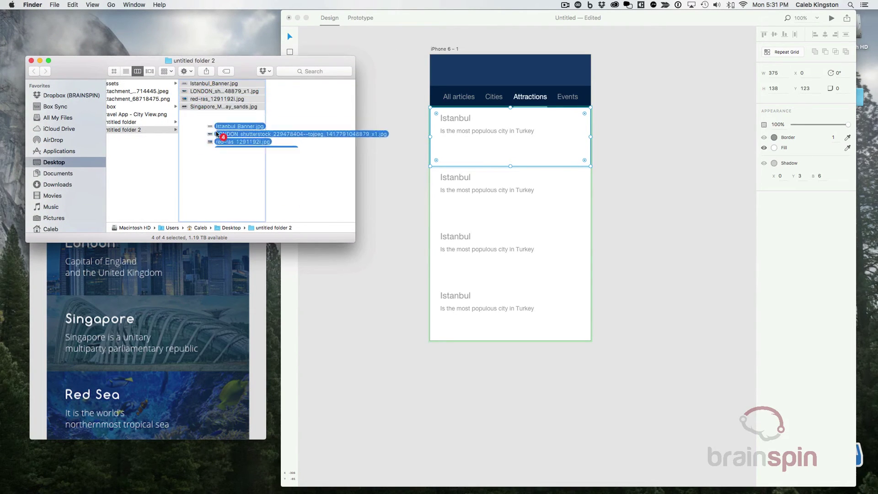
left_click_drag(207, 133, 473, 152)
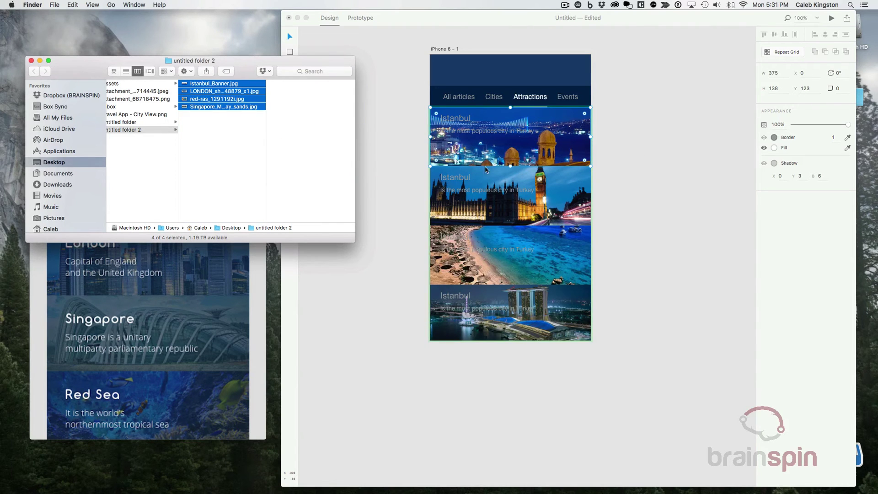
left_click(602, 182)
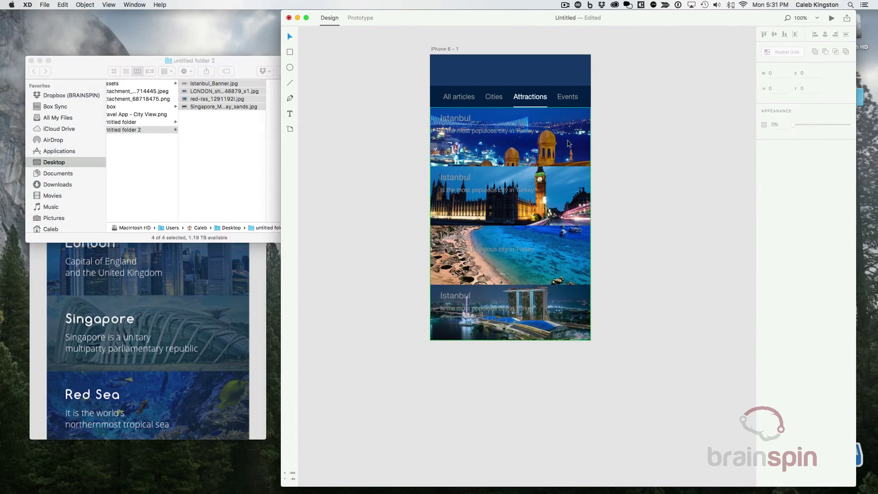
- Set the fill of the city title and description in the repeat grid to white
left_click(558, 149)
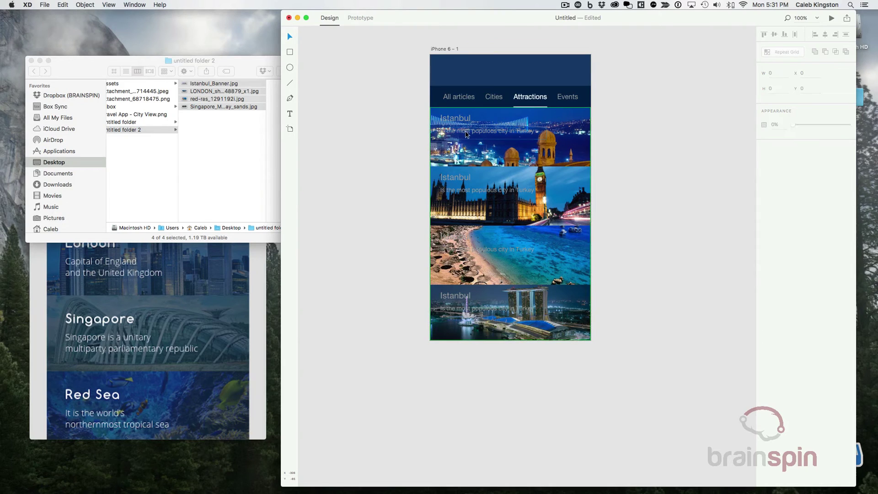
double_click(460, 122)
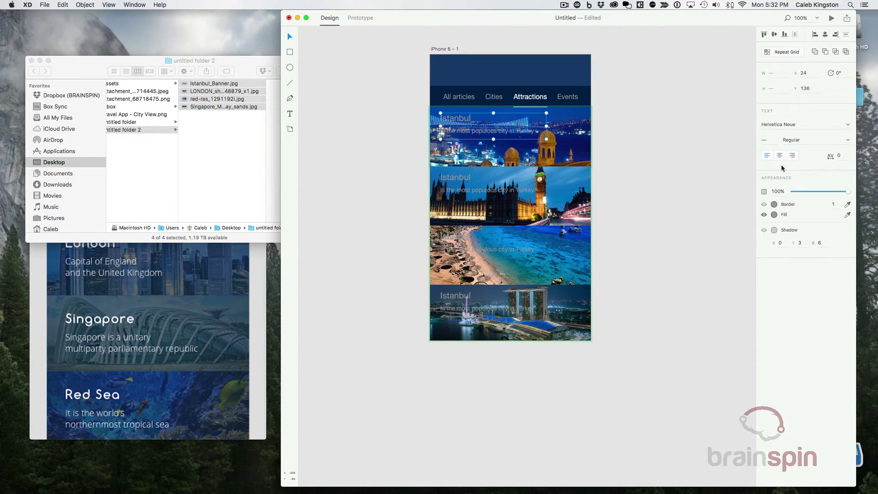
left_click(774, 214)
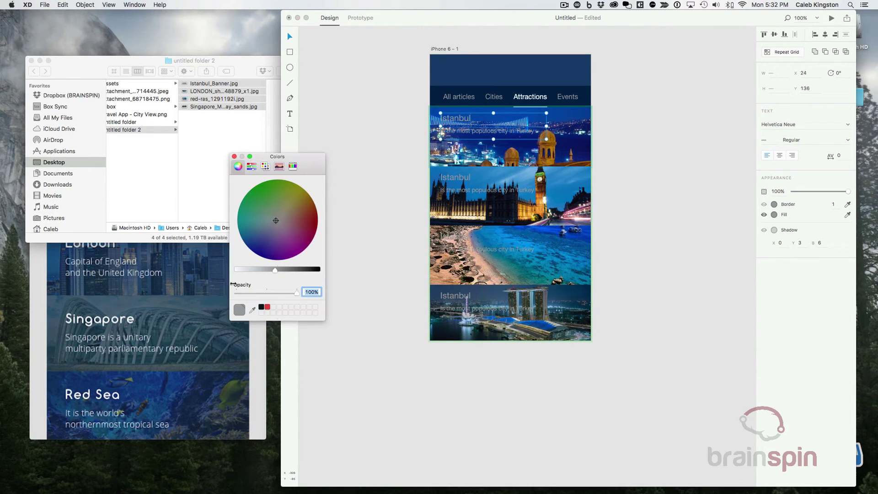
left_click(236, 270)
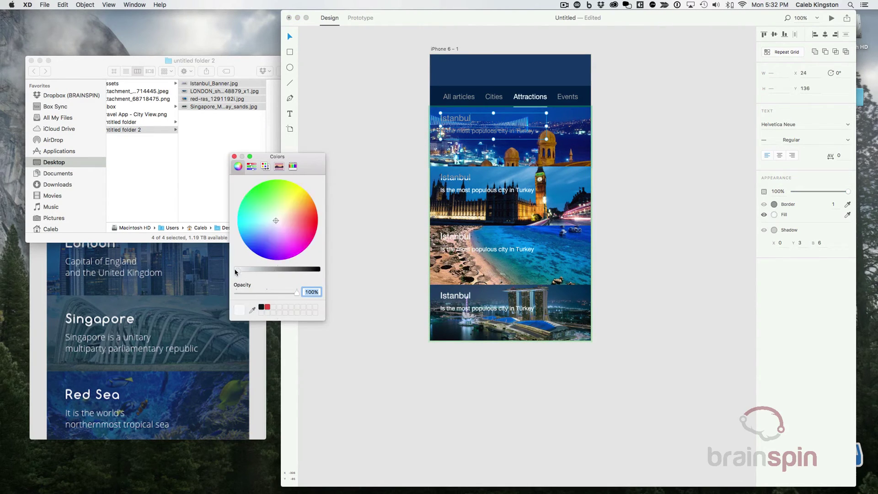
left_click(234, 157)
- Reduce the opacity of the grid's photo cards to 32% and bring the reference design window into view
left_click(581, 152)
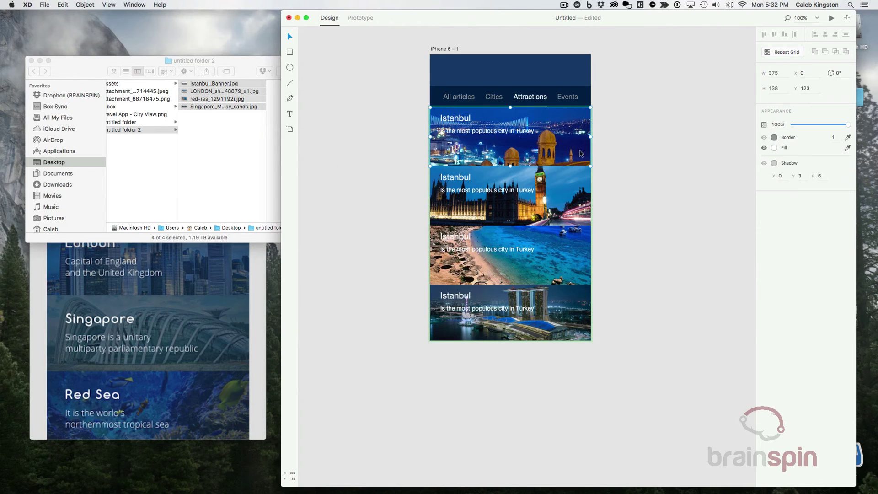
left_click(808, 126)
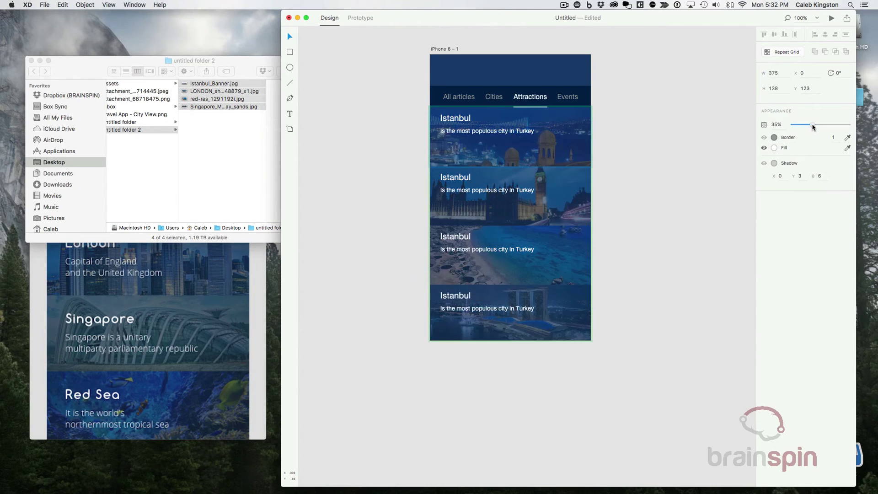
left_click_drag(813, 127, 811, 127)
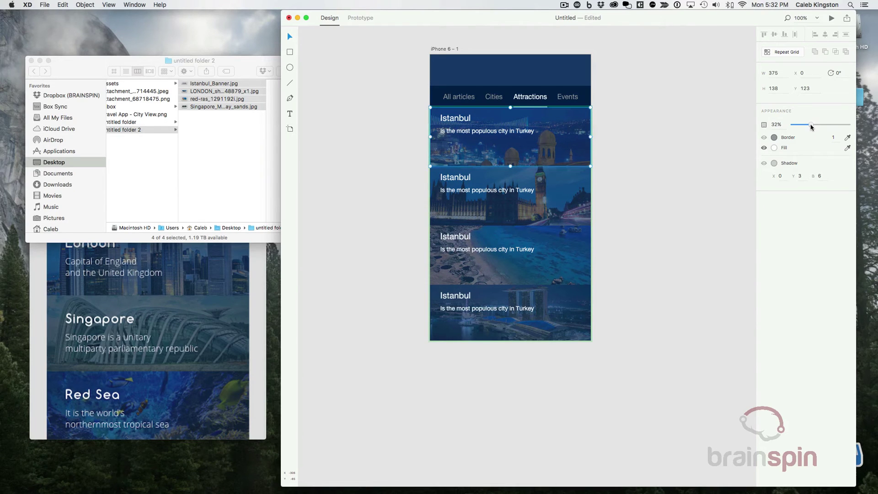
left_click(159, 331)
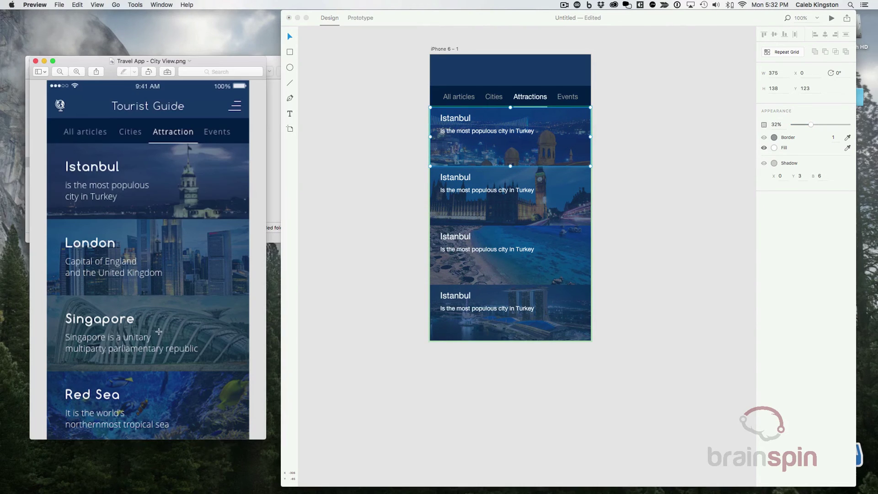
left_click(625, 150)
- Move the "Istanbul" title and its description down together to Y 161 within the first card
left_click(451, 192)
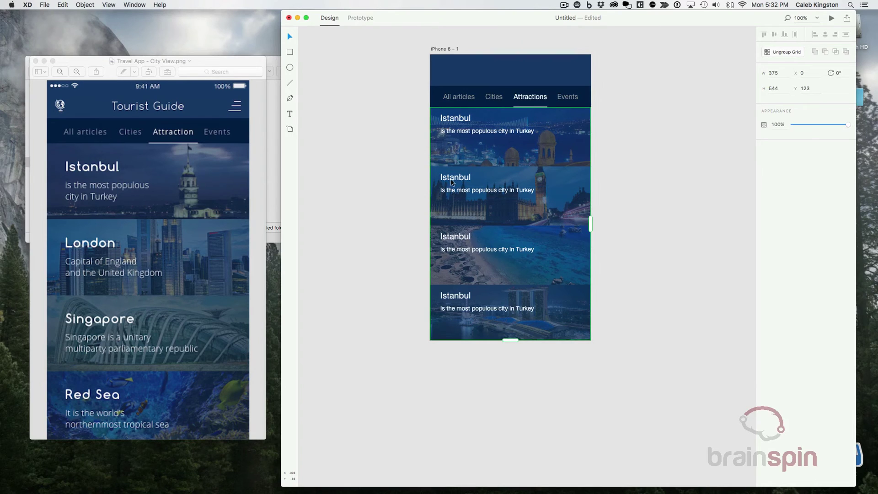
double_click(450, 133)
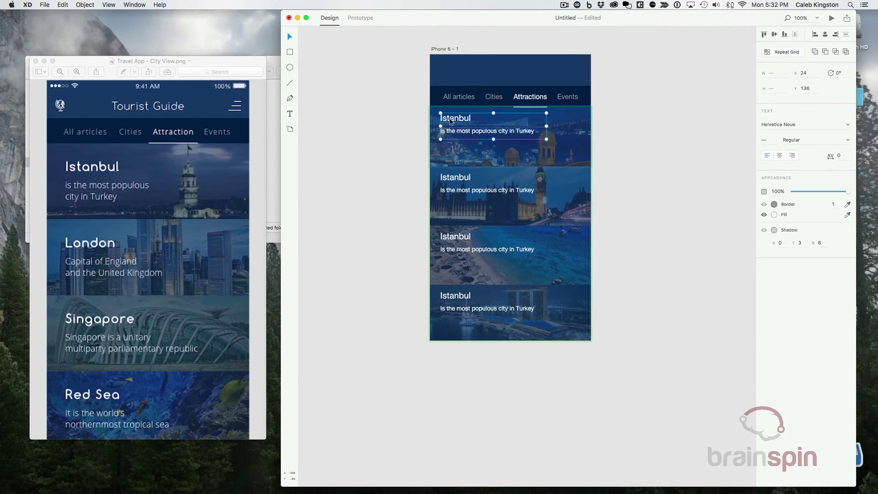
key("shift+Down")
key("shift+Down")
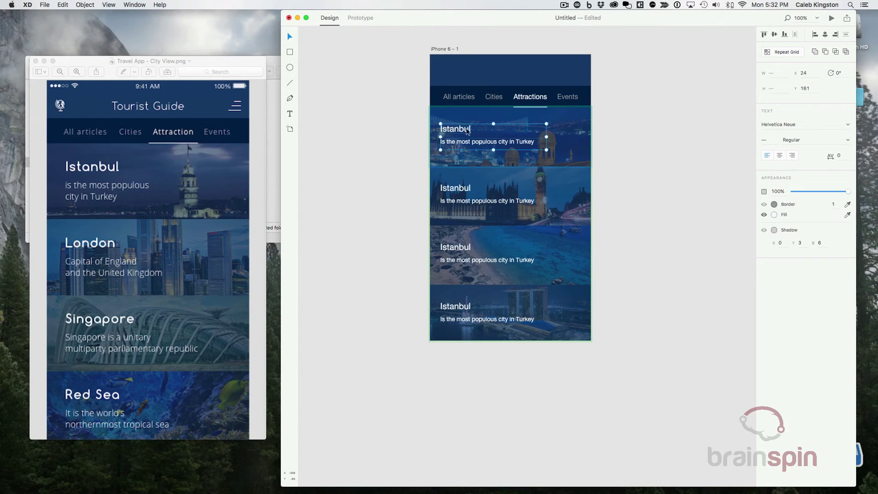
- Enlarge the "Istanbul" title to size 30 at Y 147 and nudge its description up to Y 192
left_click(473, 128)
left_click(458, 130)
left_click_drag(456, 134, 461, 129)
key("Up")
left_click(459, 141)
key("Up")
key("Up")
key("Up")
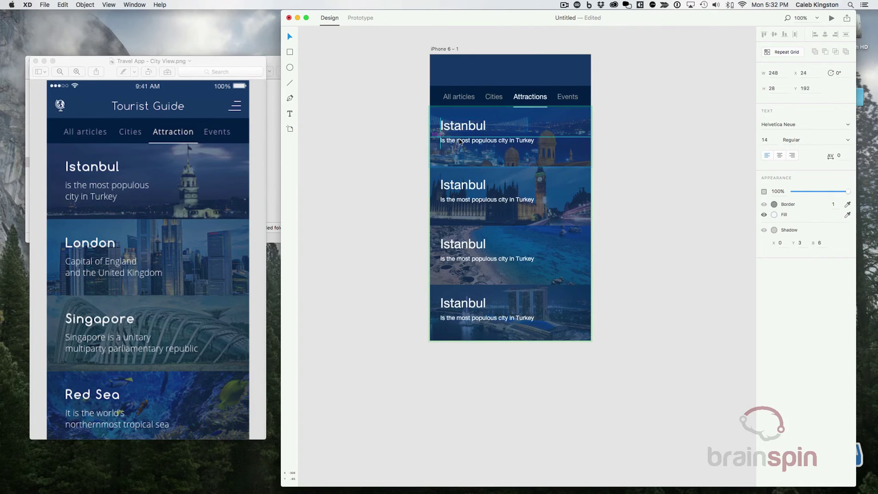
left_click(645, 162)
- Change the second card's title to "London" and its description to "Capital of England and the United Kingdom"
double_click(451, 187)
double_click(450, 189)
type("London")
double_click(450, 199)
type("Capital of England and the United Kingdom")
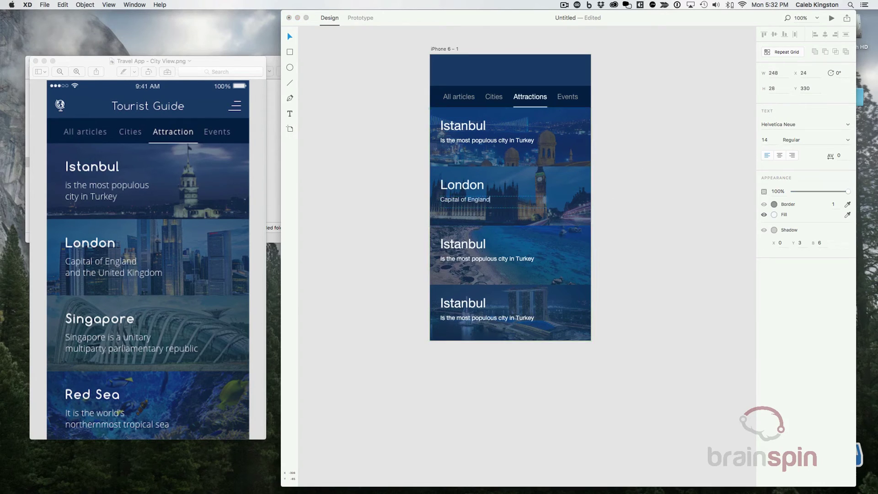
- Change the third card's title to "Singapore" and its description to "Singapore is a unitary multiparty parliamentary republic"
double_click(450, 244)
type("Singapore")
double_click(450, 259)
type("Singapore is a unitary multiparty parliamentary republic")
- Change the fourth card's description to "It is the world's northernmost tropical sea"
double_click(450, 318)
type("It is the world's northernmost tropical sea")
left_click(639, 287)
- Copy the first card's "Istanbul" title and place the copy in the empty header at X 141, Y 16
scroll(639, 288, "up", 4)
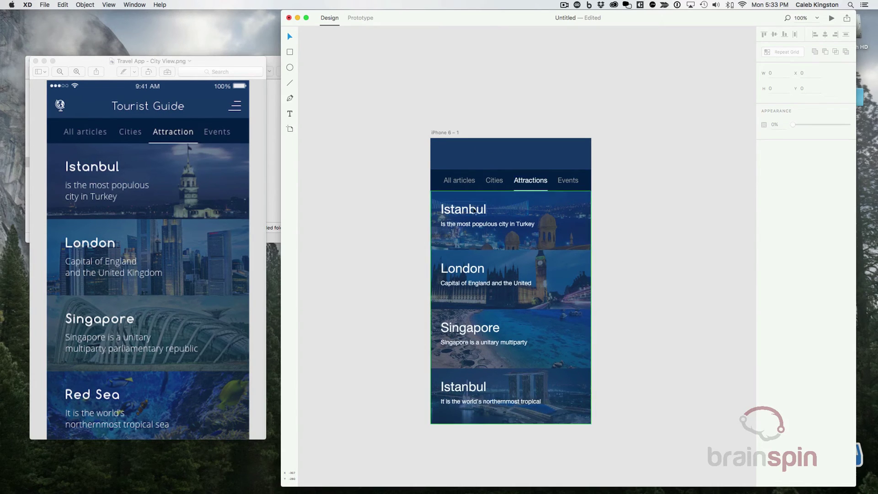
left_click(472, 211)
double_click(469, 211)
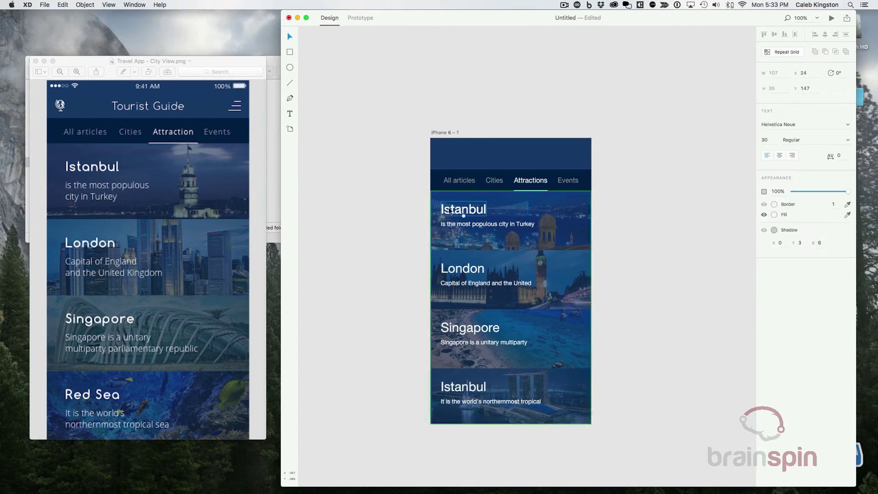
left_click_drag(455, 211, 511, 152)
- Replace the header text with "Tourist Guide", make it smaller and centre it in the header bar
double_click(511, 155)
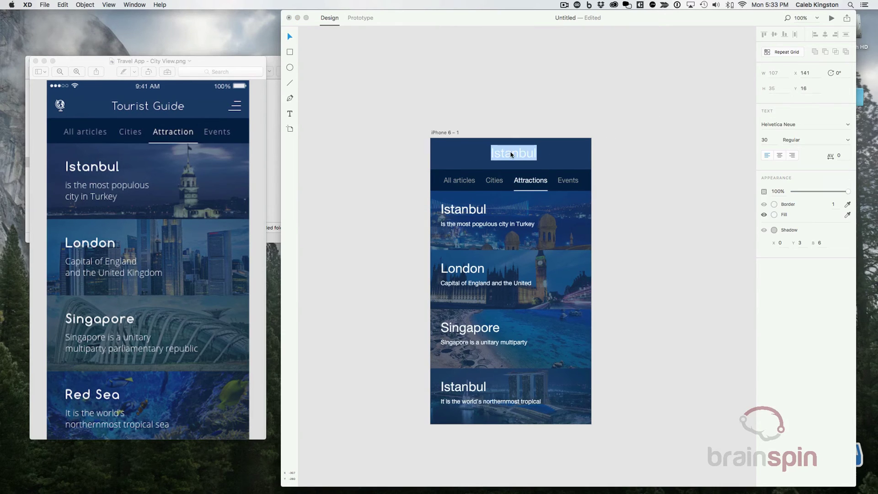
type("Tour")
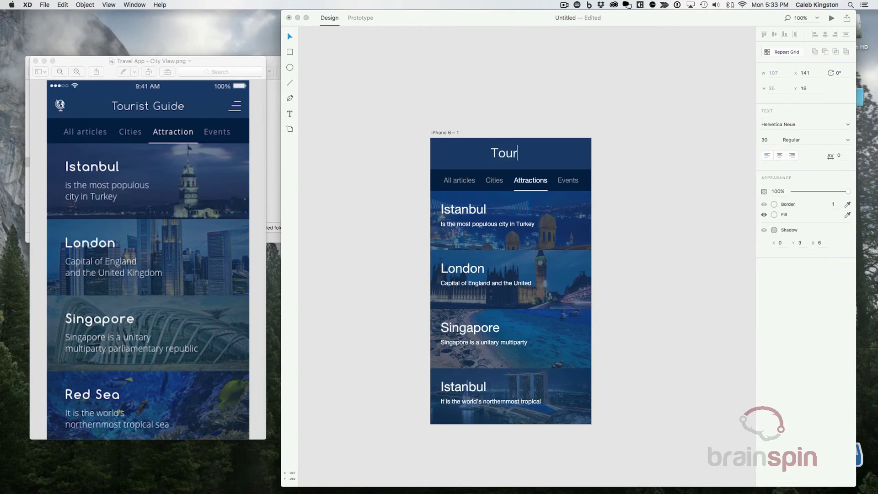
type("ist Guide")
left_click_drag(526, 157, 503, 157)
left_click(506, 130)
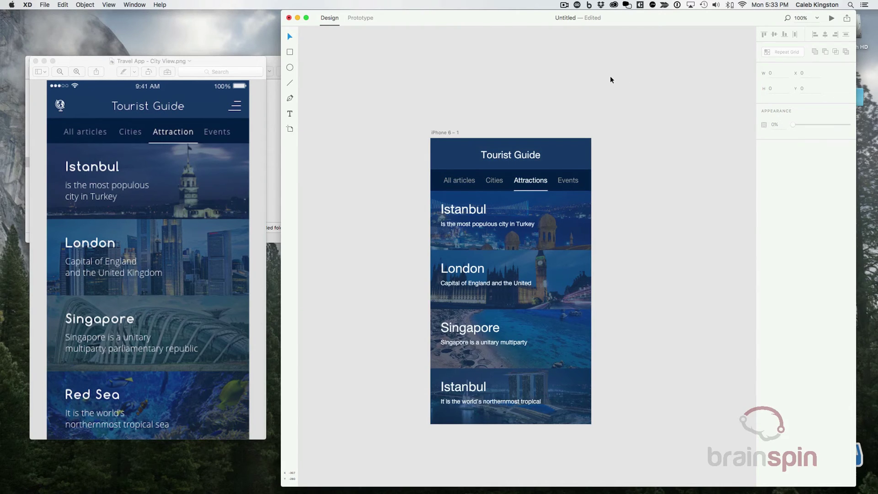
- Find a desk globe icon in Icons8 by searching for "globe" and add it to the header at X 10, Y 13
left_click(577, 5)
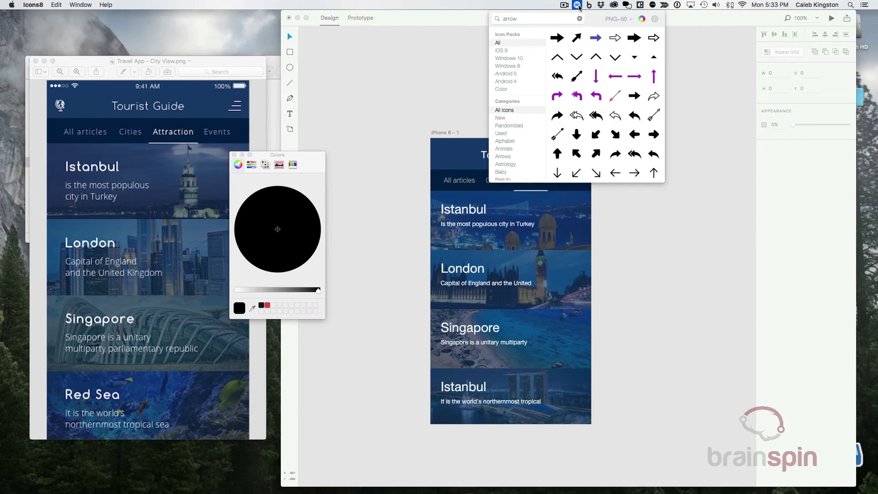
left_click(579, 18)
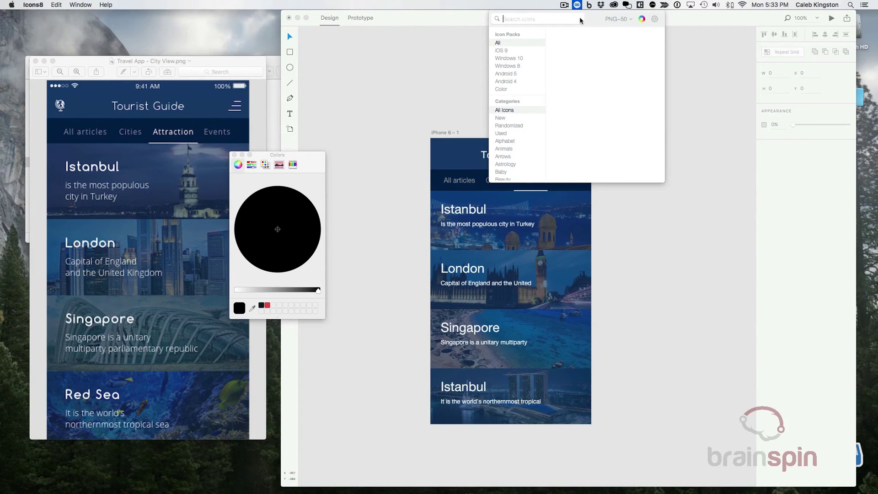
type("globe")
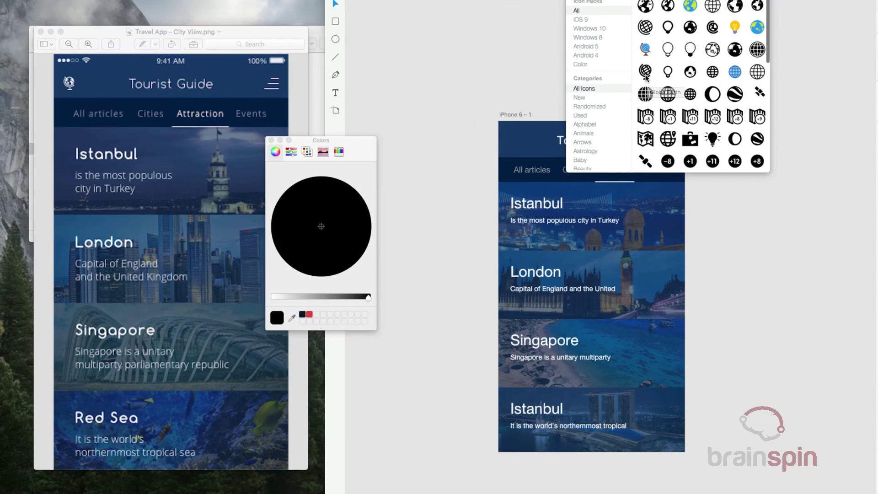
left_click_drag(556, 95, 448, 154)
left_click(524, 155)
left_click_drag(527, 154, 513, 141)
scroll(512, 140, "up", 1)
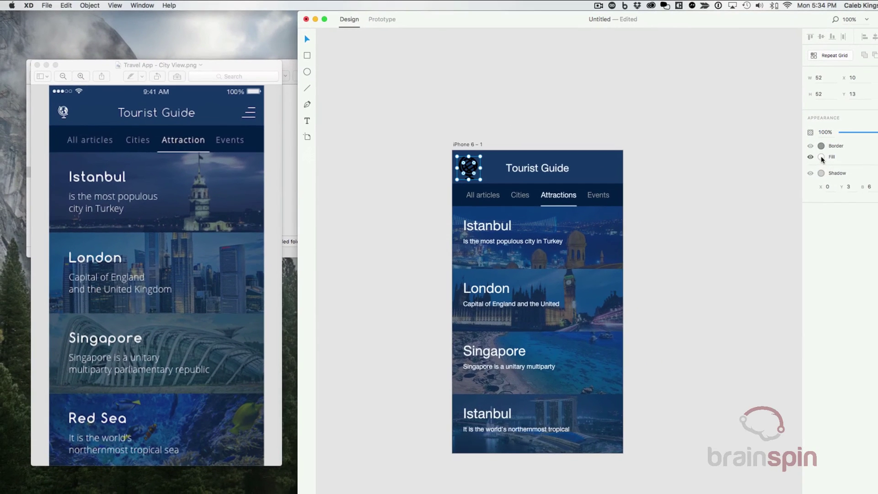
- Try to recolour the globe icon by changing its fill
left_click(821, 157)
left_click_drag(257, 287, 277, 287)
left_click(417, 114)
left_click(721, 114)
- Shrink the globe icon to 36 by 36 at the header's left end and align the "Tourist Guide" title with it vertically
left_click_drag(476, 173, 468, 172)
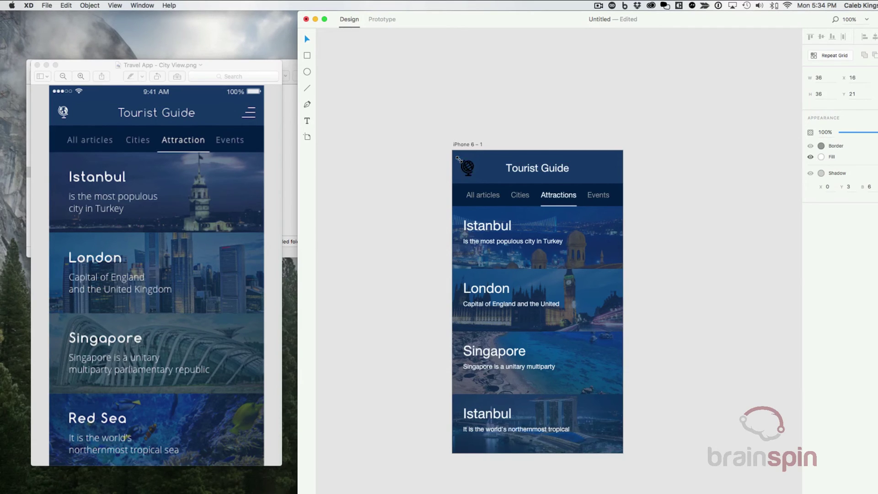
left_click(510, 122)
left_click(472, 169)
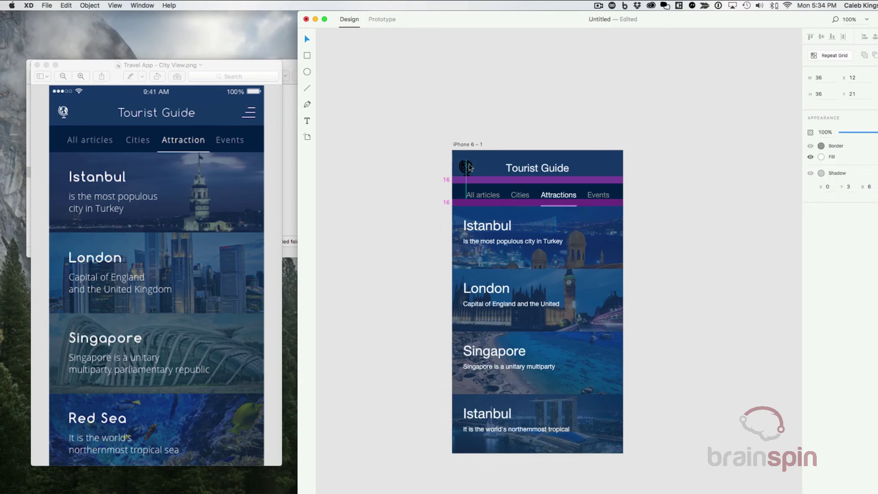
left_click(542, 101)
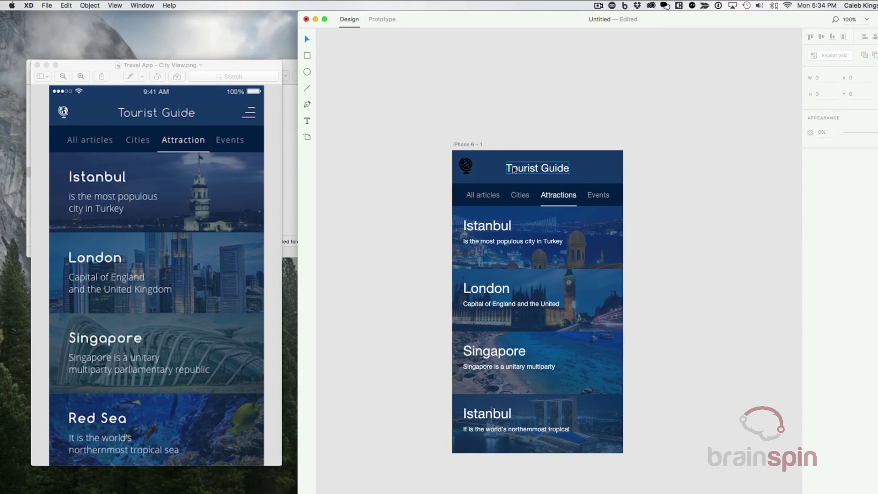
left_click_drag(513, 169, 513, 168)
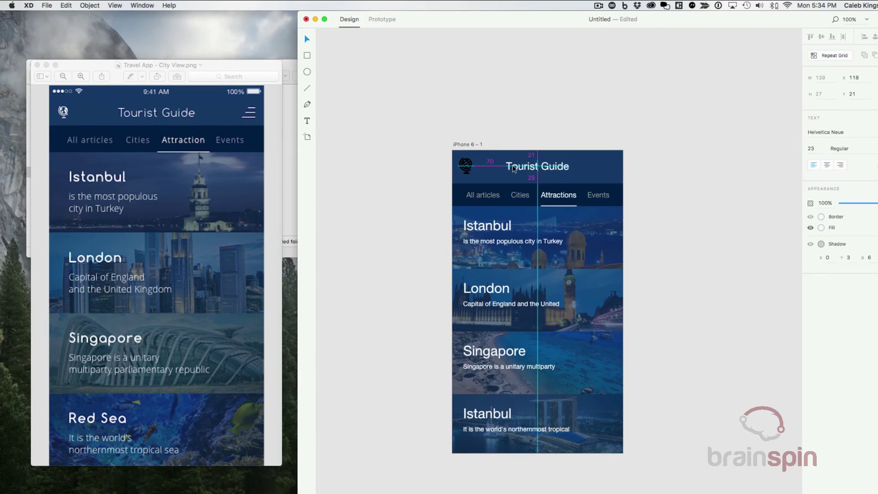
left_click(519, 136)
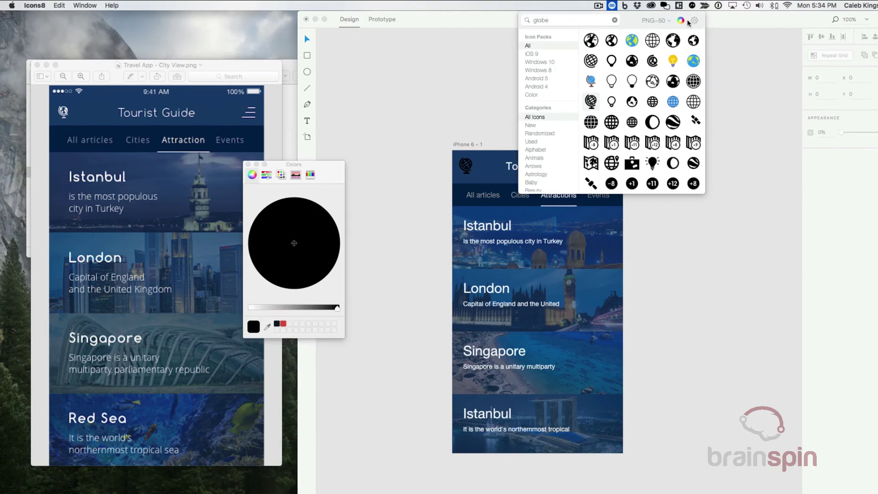
- Search Icons8 for "hamburger menu" and add the three-line menu icon to the artboard
left_click(693, 20)
left_click(680, 22)
left_click(567, 21)
type("hamburger menu")
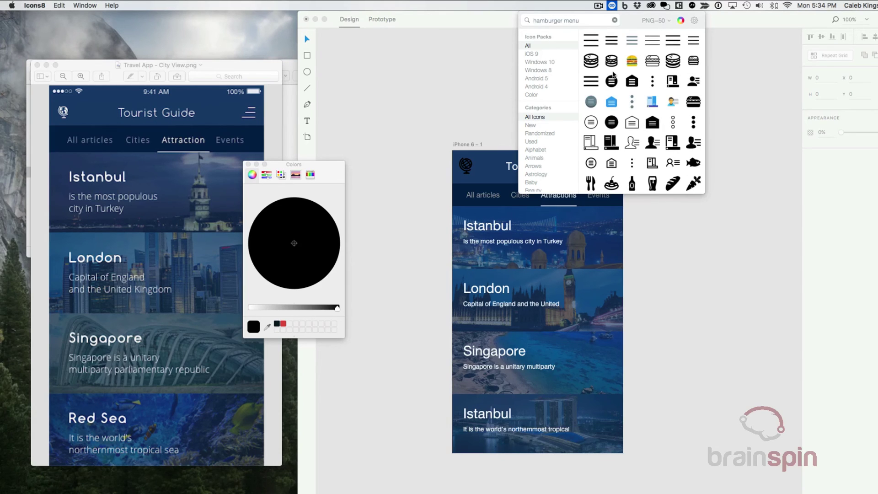
left_click_drag(611, 44, 498, 177)
left_click(499, 181)
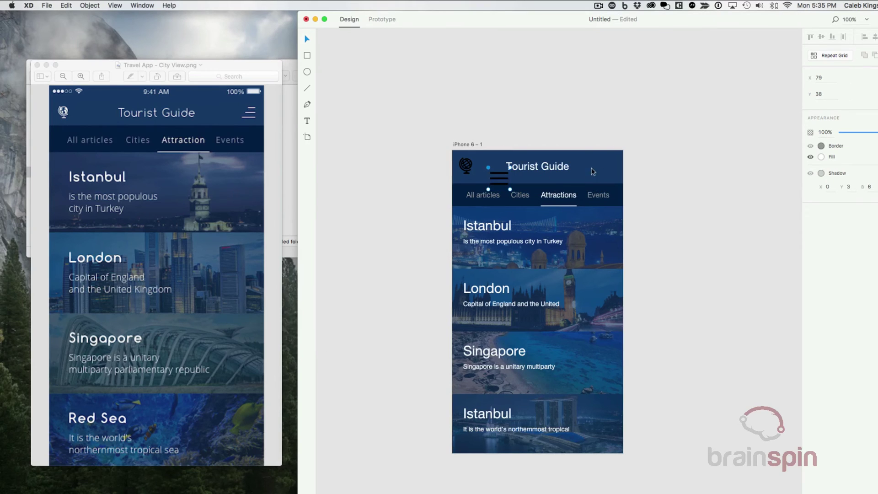
- Shrink the hamburger menu icon slightly and place it at the right end of the header bar, level with the title
left_click(509, 114)
left_click_drag(502, 182, 607, 168)
left_click(558, 181)
left_click(663, 187)
scroll(650, 190, "down", 5)
left_click(238, 67)
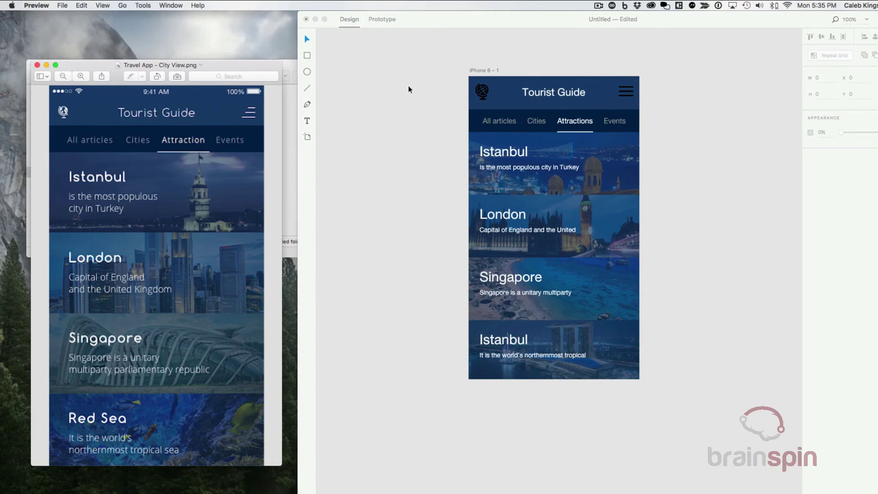
scroll(477, 73, "left", 2)
scroll(489, 77, "up", 1)
scroll(485, 78, "right", 5)
scroll(435, 98, "up", 2)
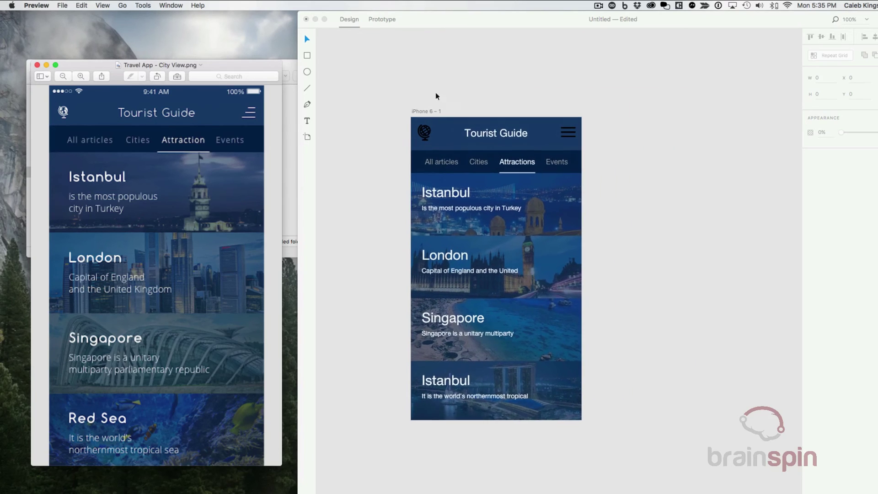
- Duplicate the finished iPhone 6 artboard and place the copy beside the original
left_click(431, 95)
left_click(420, 111)
scroll(419, 112, "right", 2)
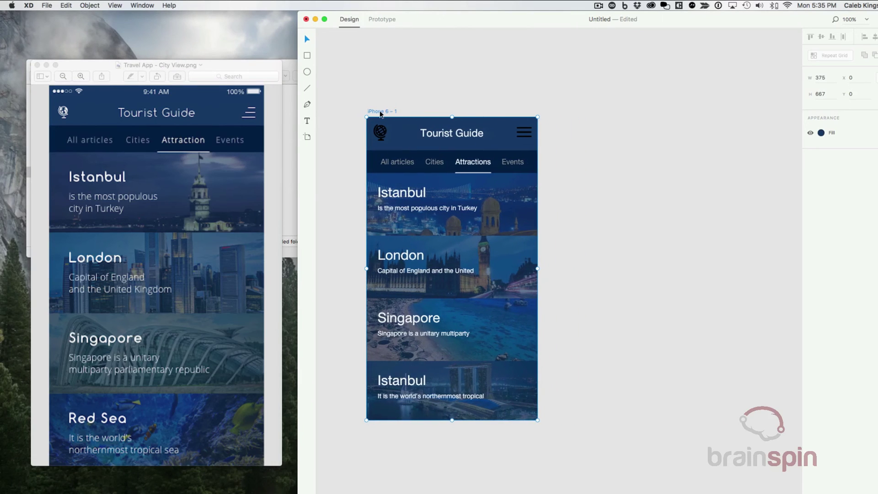
left_click_drag(380, 112, 647, 116, "alt")
scroll(628, 116, "right", 4)
left_click(605, 82)
scroll(613, 105, "left", 5)
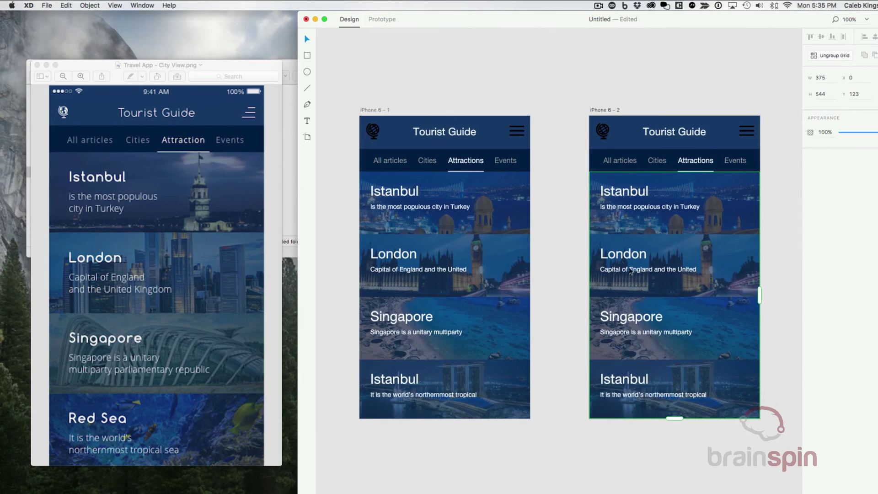
- On the second artboard, widen the Repeat Grid's vertical spacing until only the Istanbul card remains within the screen
left_click(630, 259)
left_click(574, 262)
left_click(637, 222)
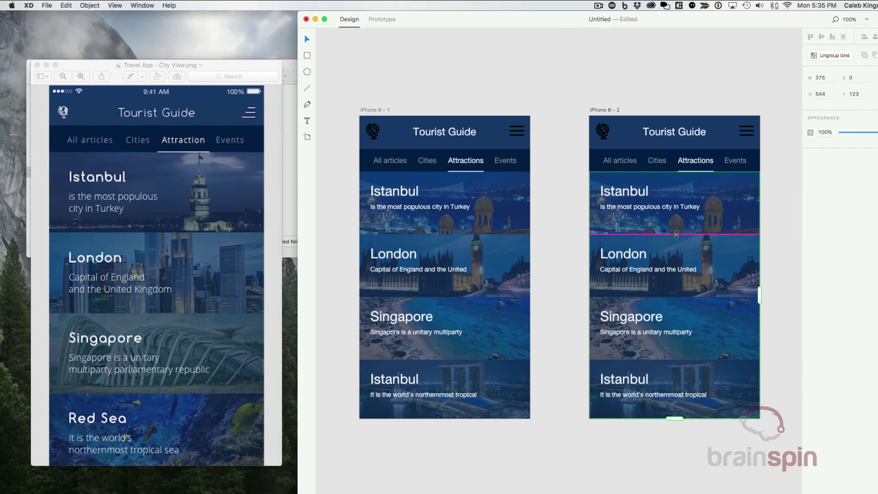
left_click_drag(676, 234, 675, 427)
- Stretch the Istanbul card's photo on the second artboard down to the artboard's bottom edge
double_click(662, 229)
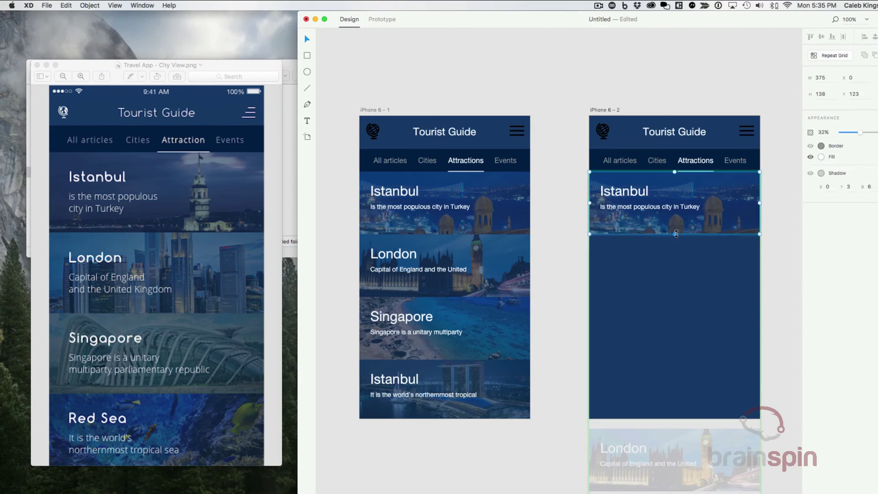
left_click_drag(675, 234, 684, 422)
left_click(559, 306)
- In Prototype mode, link the first artboard's Istanbul card to the iPhone 6 – 2 artboard with a Slide Left segue
scroll(572, 256, "right", 3)
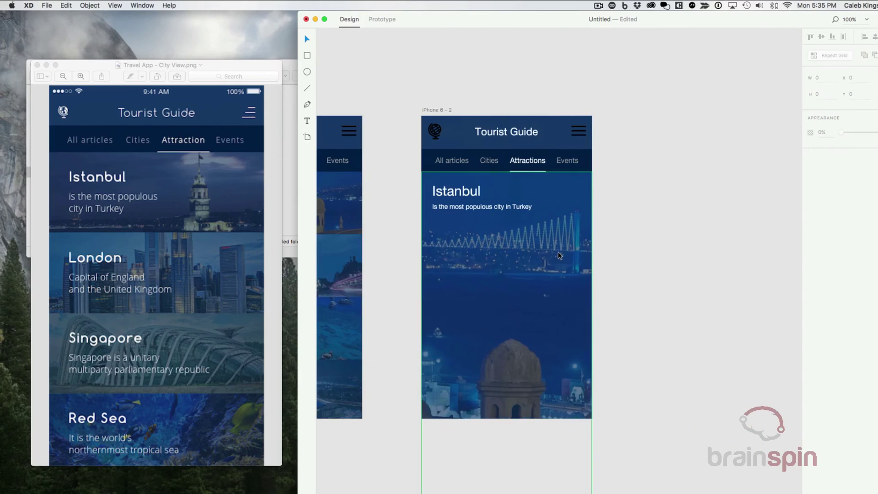
scroll(591, 201, "left", 3)
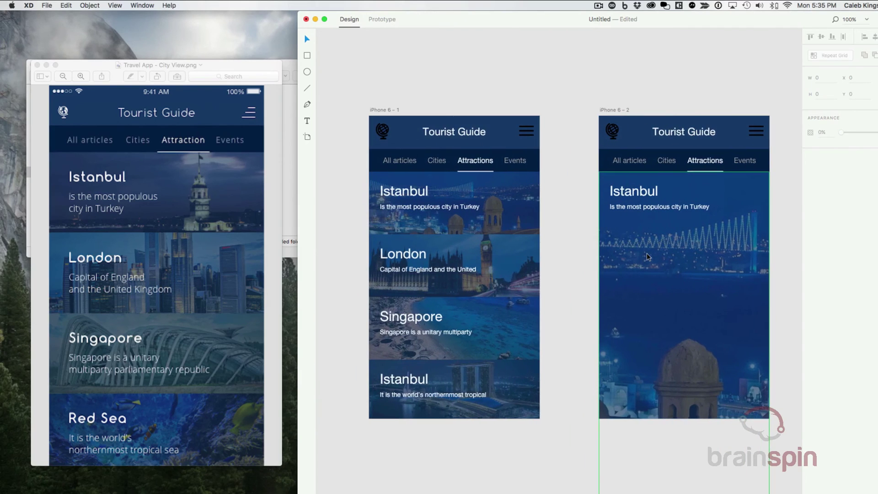
scroll(563, 301, "right", 2)
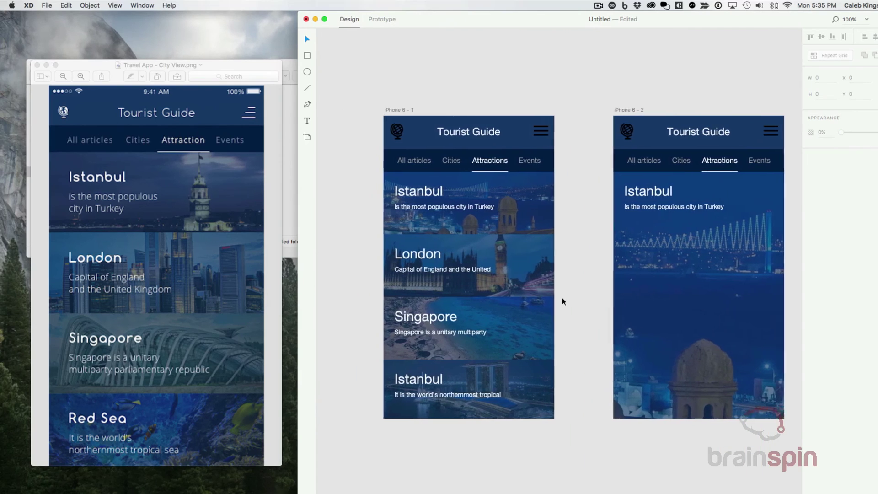
scroll(564, 301, "down", 2)
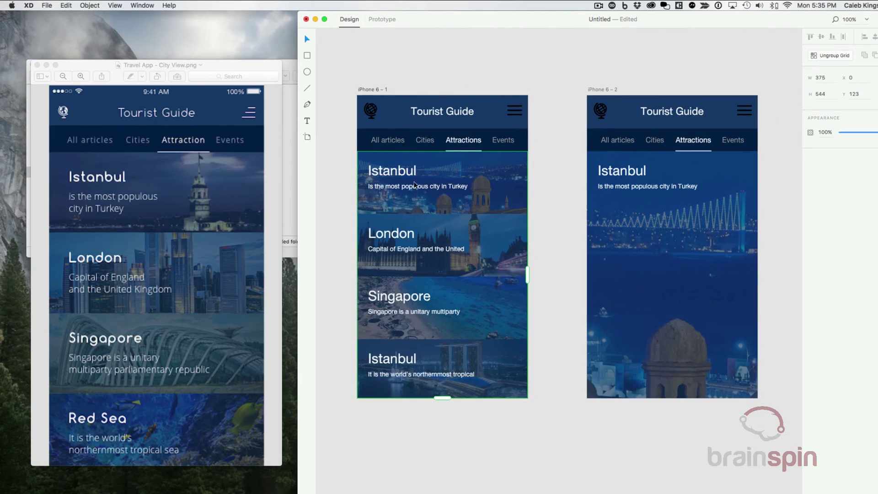
left_click(383, 19)
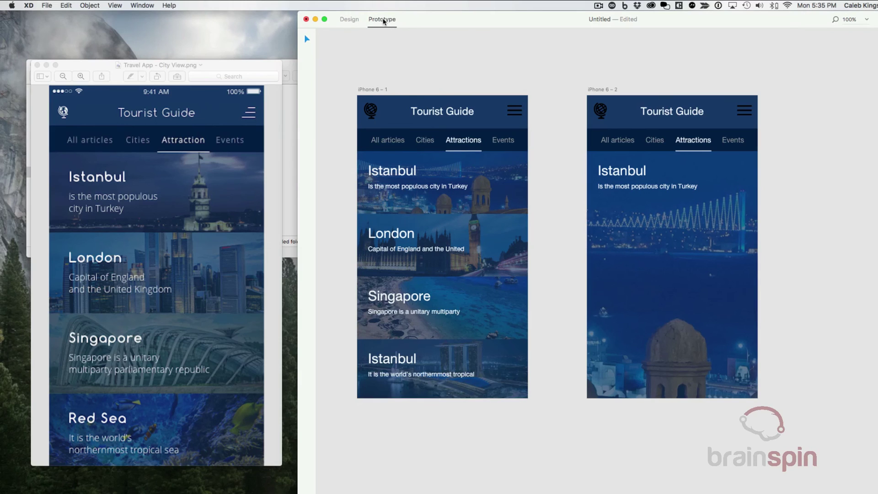
left_click(501, 174)
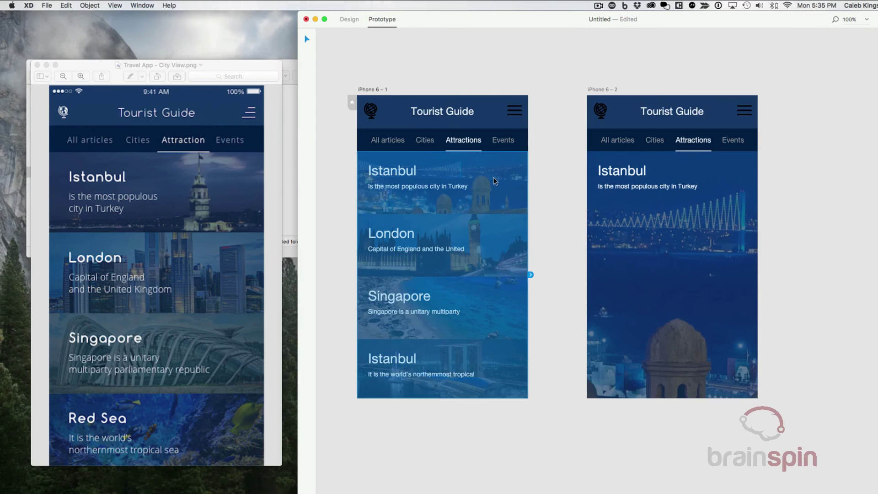
left_click(497, 183)
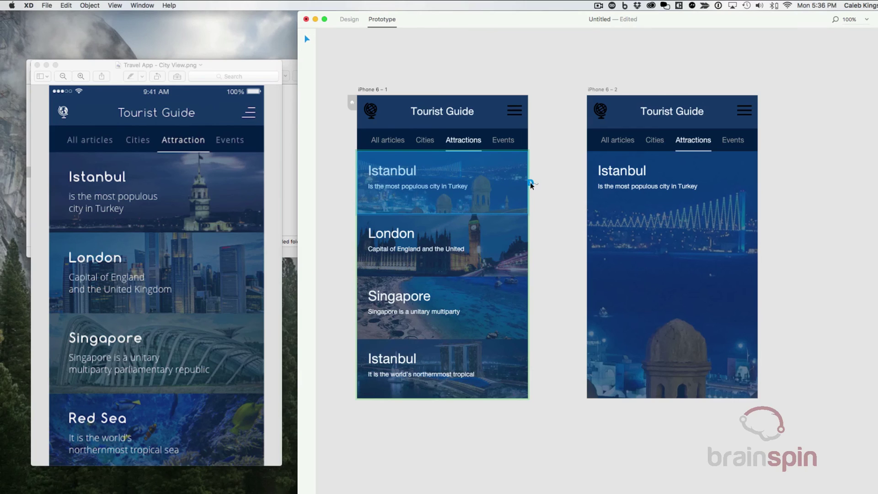
left_click_drag(531, 185, 594, 182)
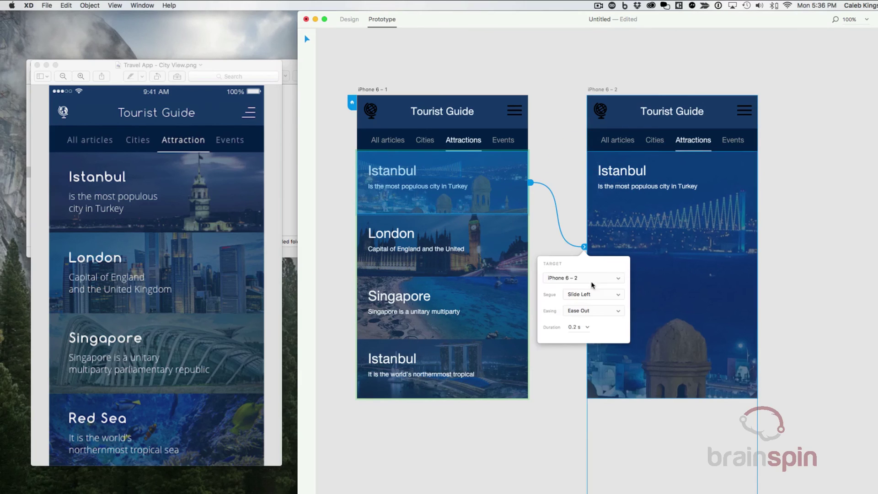
left_click(588, 297)
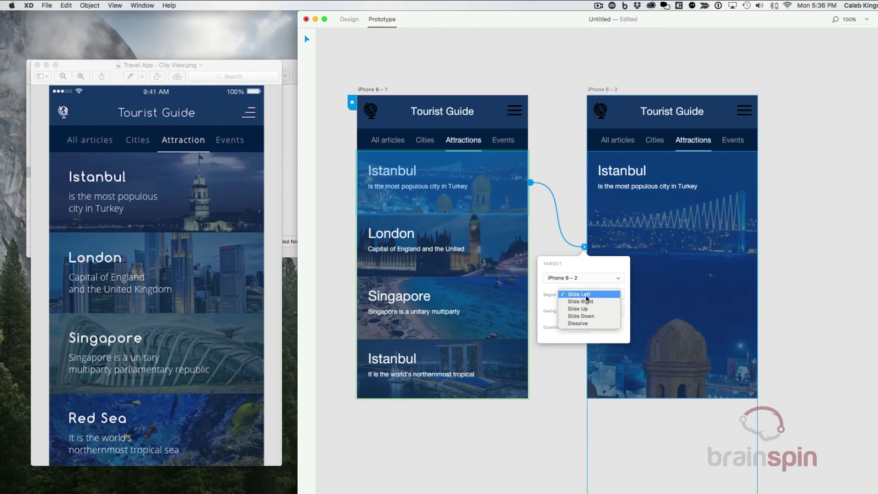
left_click(588, 301)
left_click(572, 187)
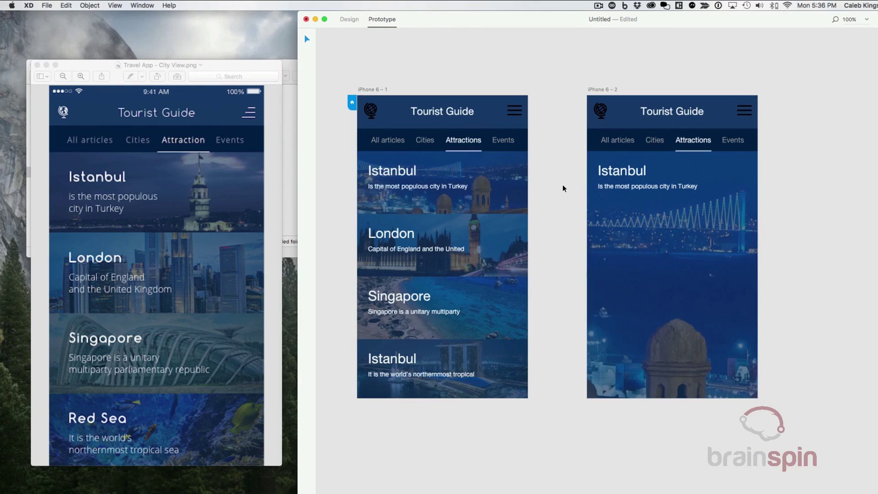
- Preview the prototype and test the link from the Istanbul card
key("super+Return")
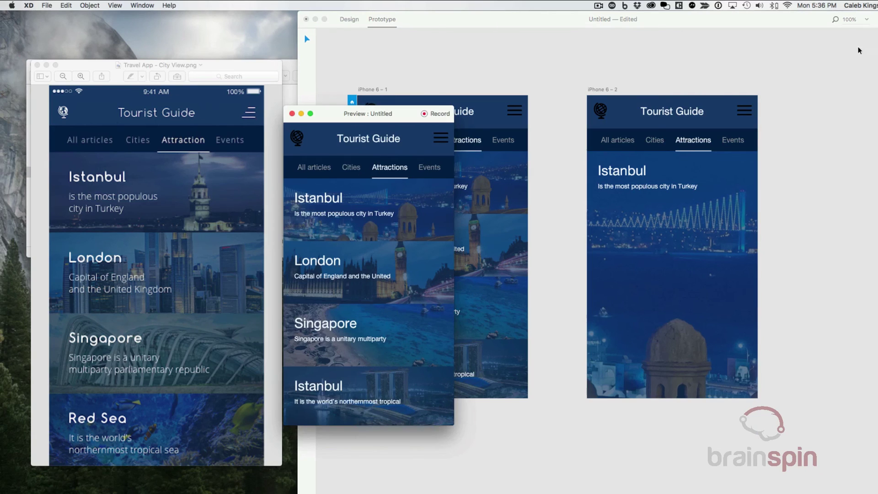
left_click_drag(403, 111, 540, 60)
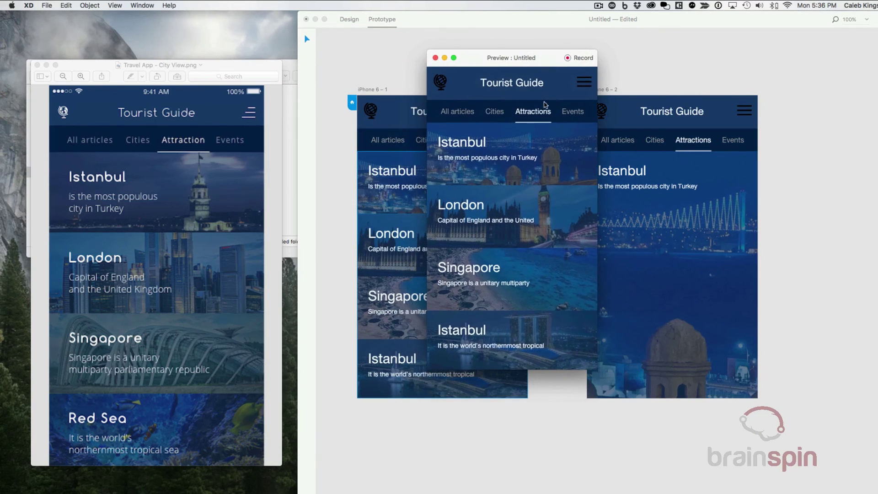
left_click(483, 156)
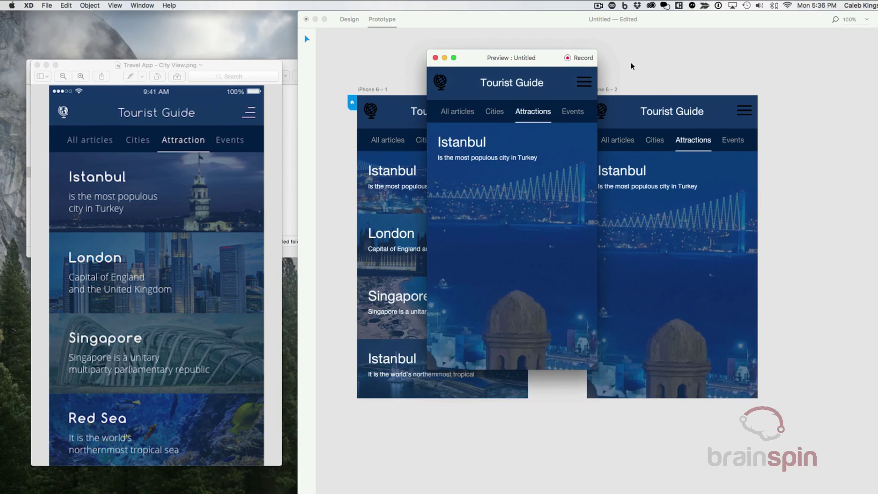
- Link the globe icon on the second artboard back to the iPhone 6 – 1 artboard with a Slide Right segue
left_click_drag(543, 57, 614, 262)
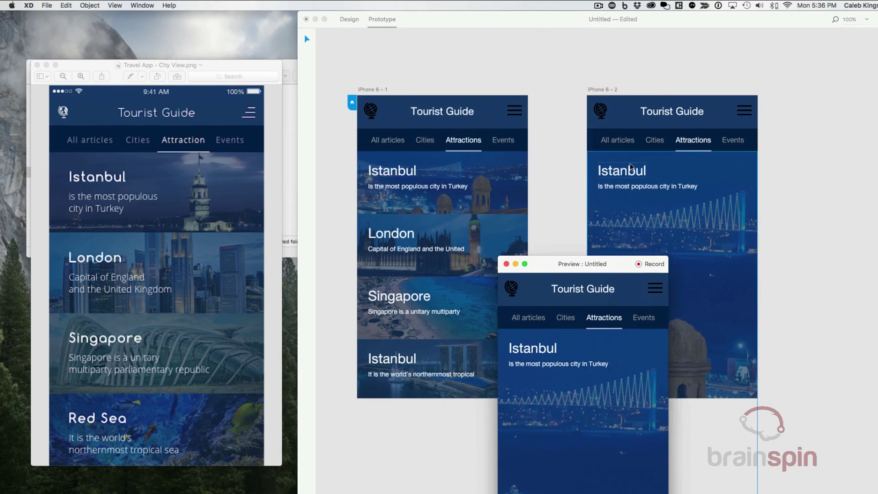
left_click(605, 112)
left_click(606, 112)
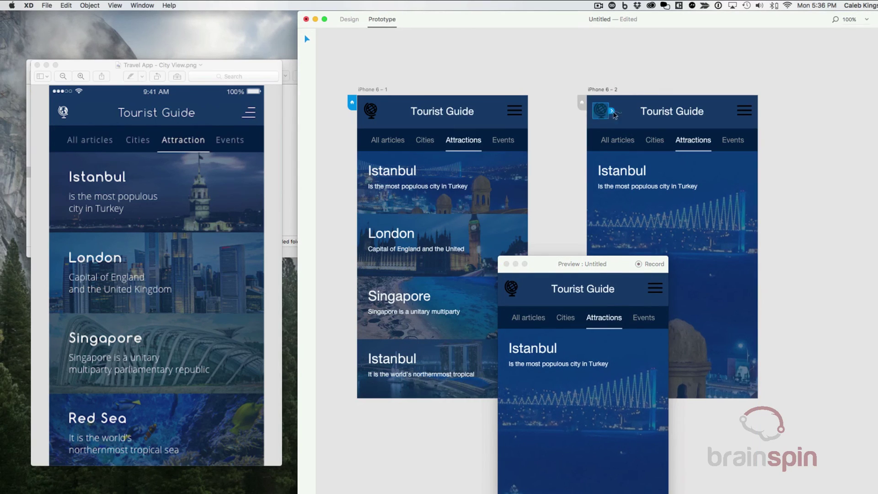
left_click_drag(613, 112, 502, 191)
left_click_drag(555, 265, 637, 223)
left_click(534, 293)
left_click(533, 303)
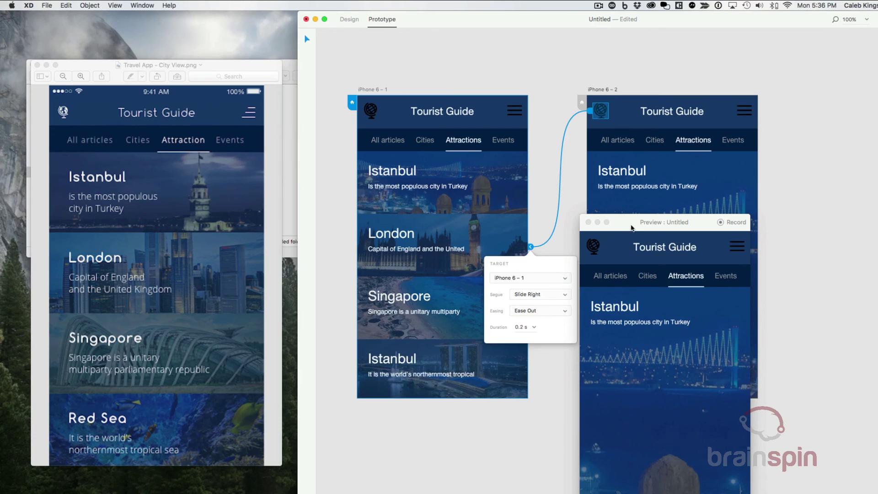
- Test the globe icon's return link in the preview
left_click(633, 227)
left_click_drag(629, 227, 648, 187)
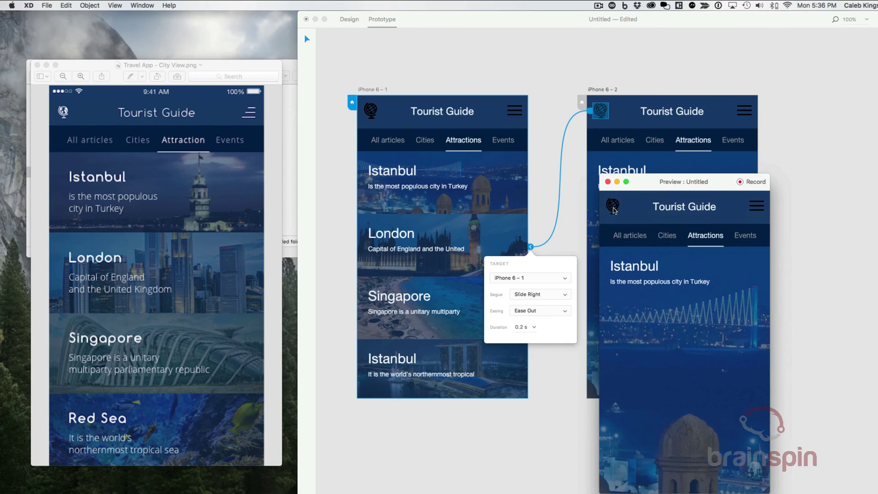
left_click(613, 207)
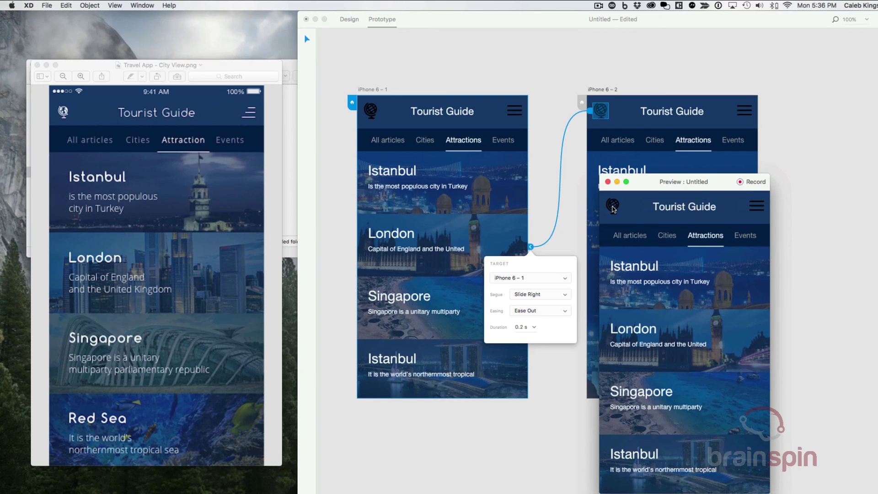
- Enlarge the preview window and rearrange the preview and document windows so both artboards are unobstructed
left_click_drag(691, 183, 549, 73)
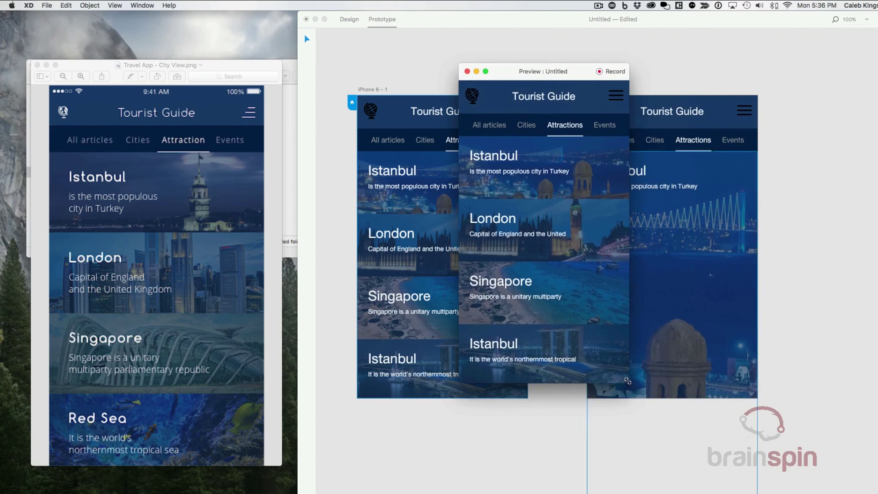
left_click_drag(627, 380, 684, 430)
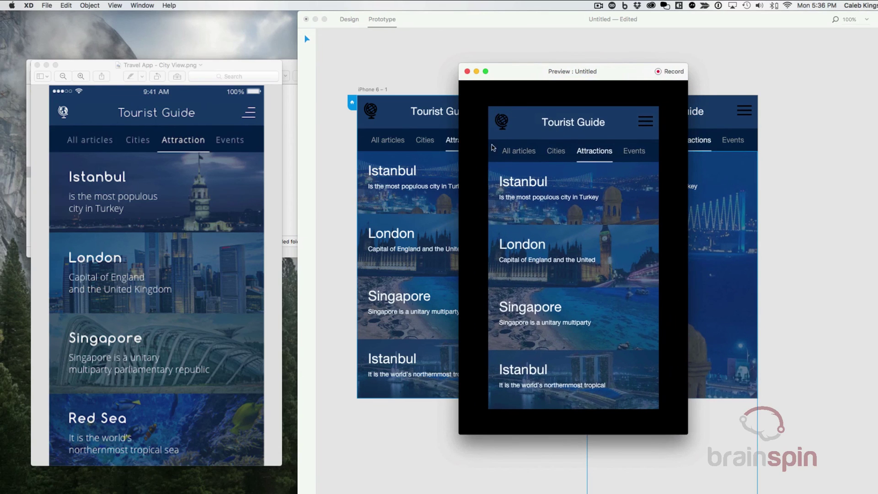
left_click_drag(500, 74, 456, 86)
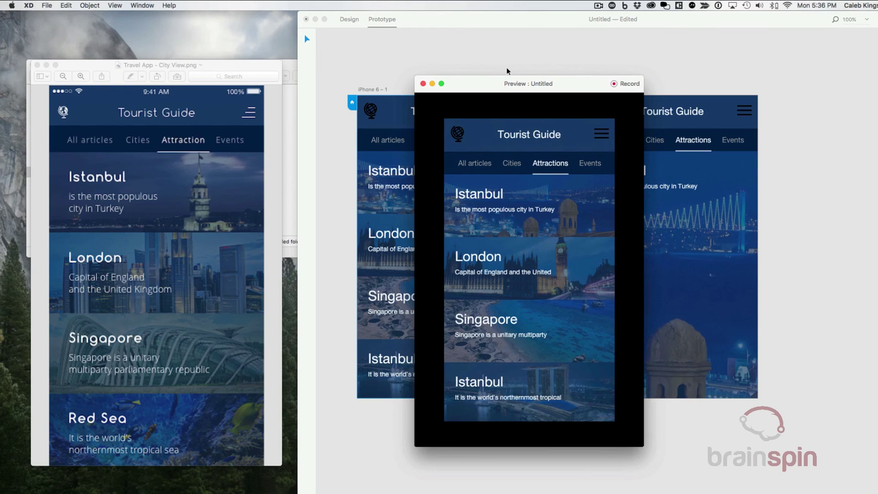
left_click_drag(531, 91, 875, 157)
left_click_drag(740, 19, 671, 19)
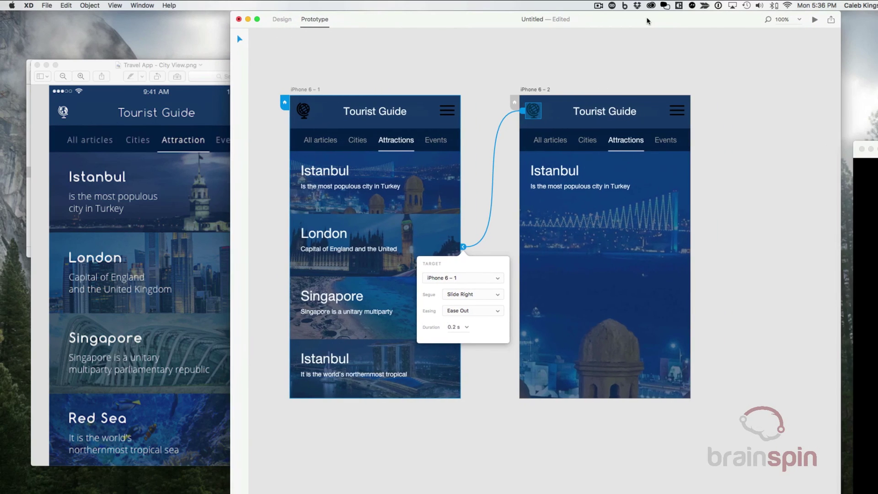
- Examine the prototype links of the iPhone 6 – 2 artboard and of the city list on iPhone 6 – 1
left_click(499, 104)
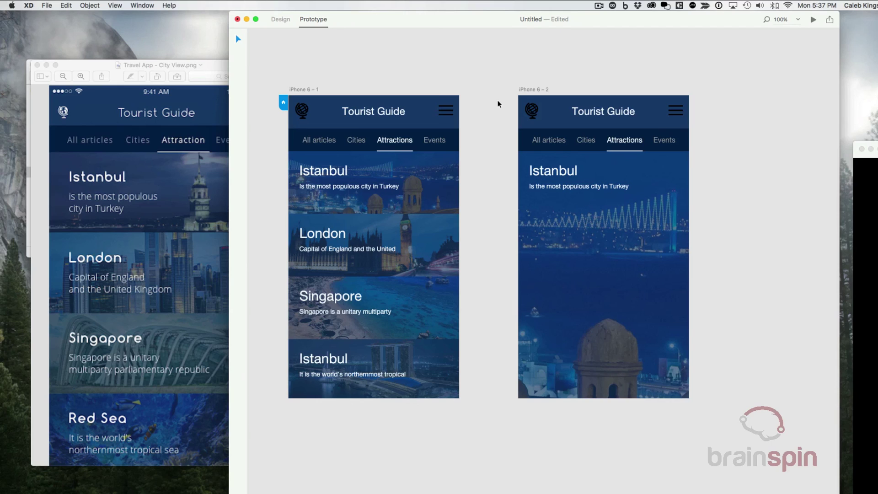
left_click(527, 93)
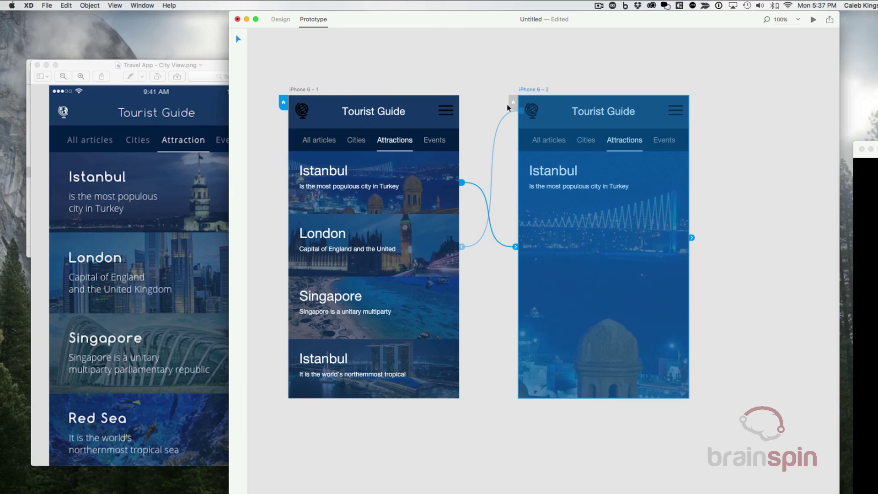
left_click(423, 183)
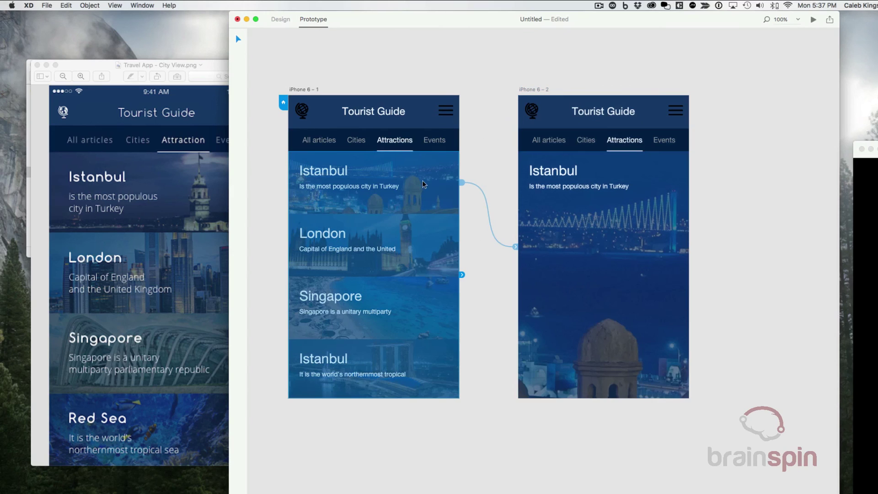